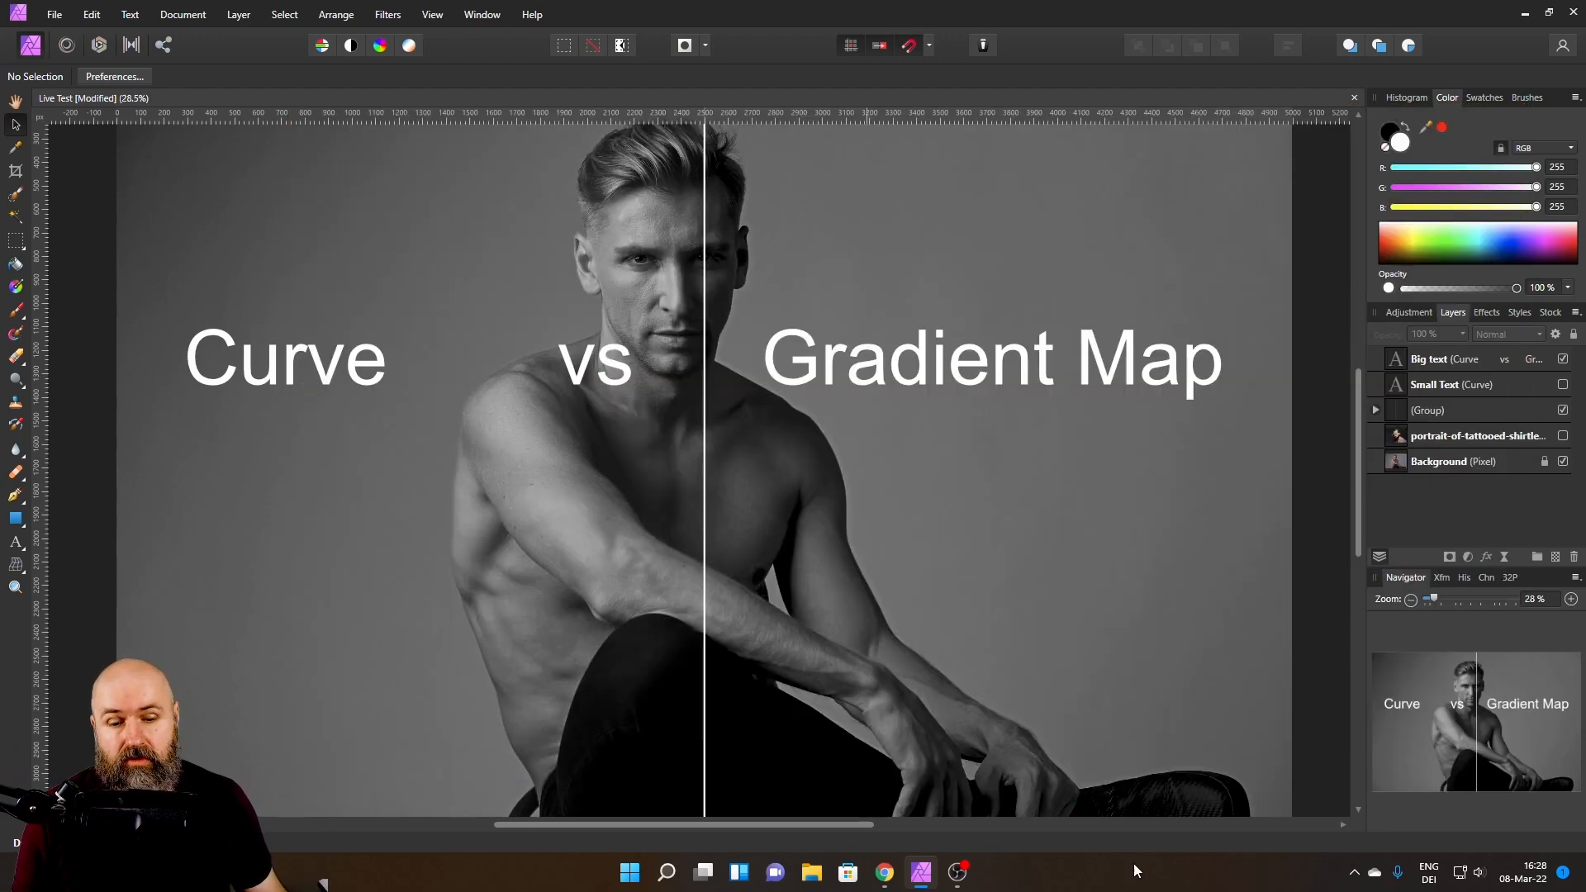
- View the gradient tutorial video in the browser, and back in Affinity Photo hide the Big text layer and the comparison group
click(884, 872)
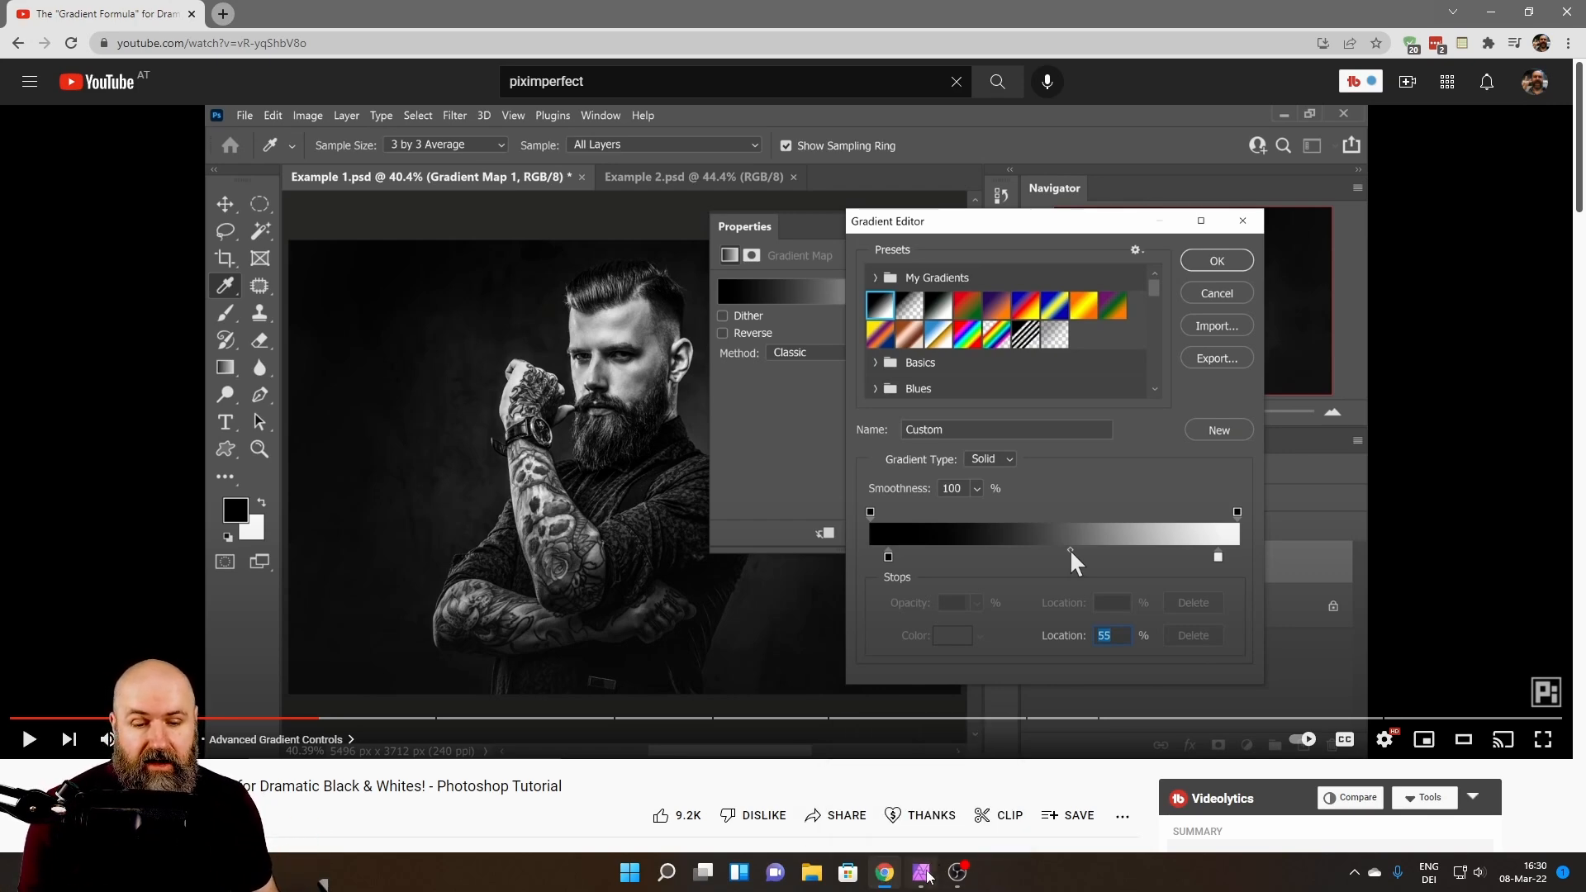
click(921, 872)
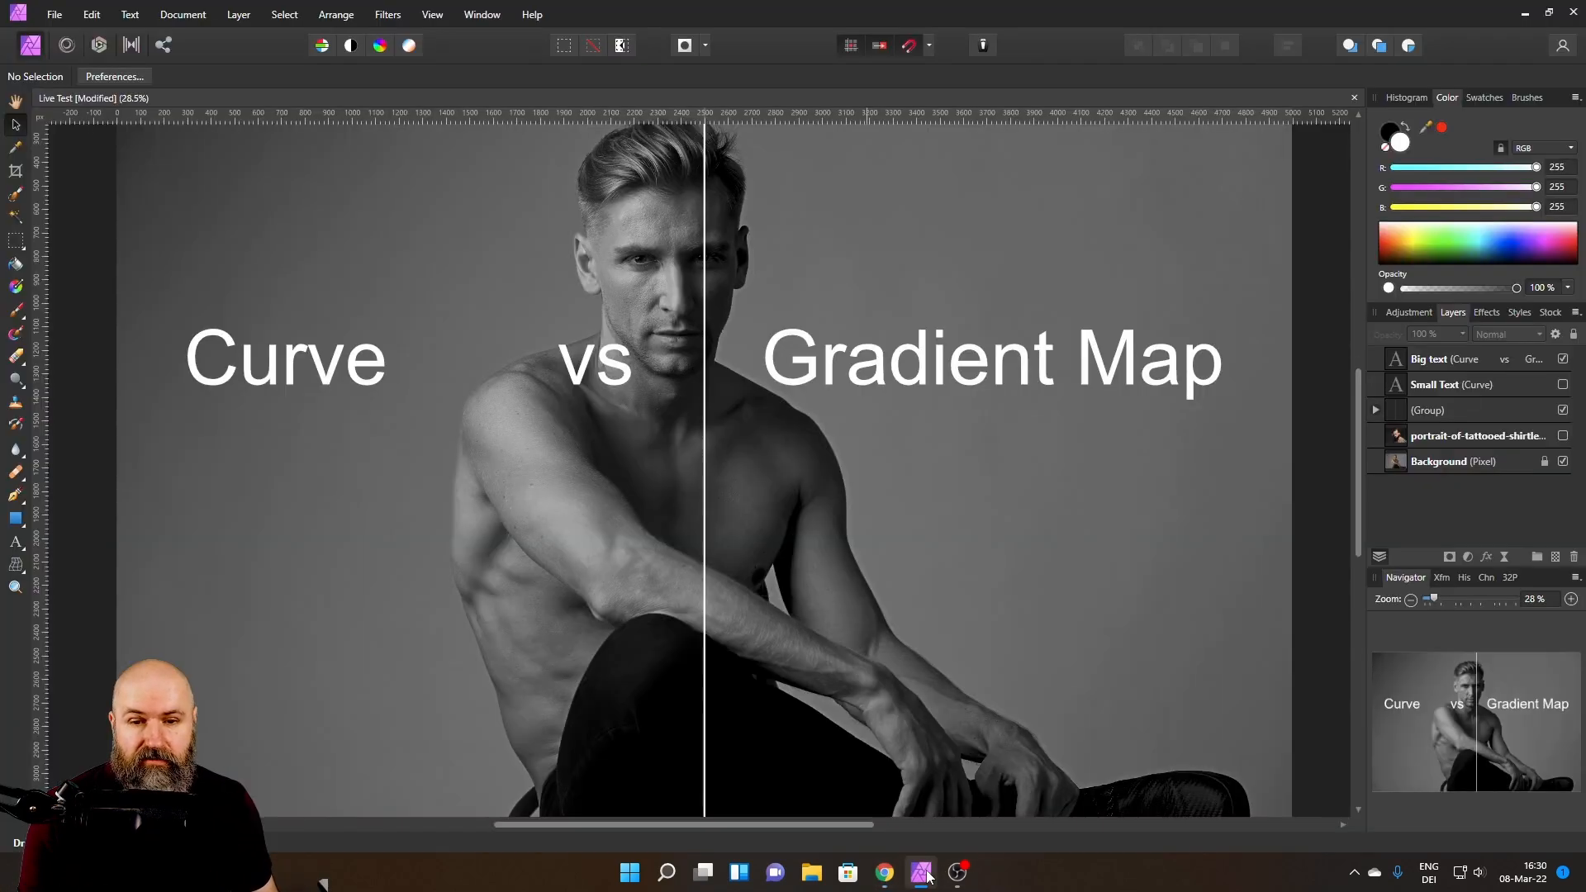
click(1562, 359)
click(1561, 410)
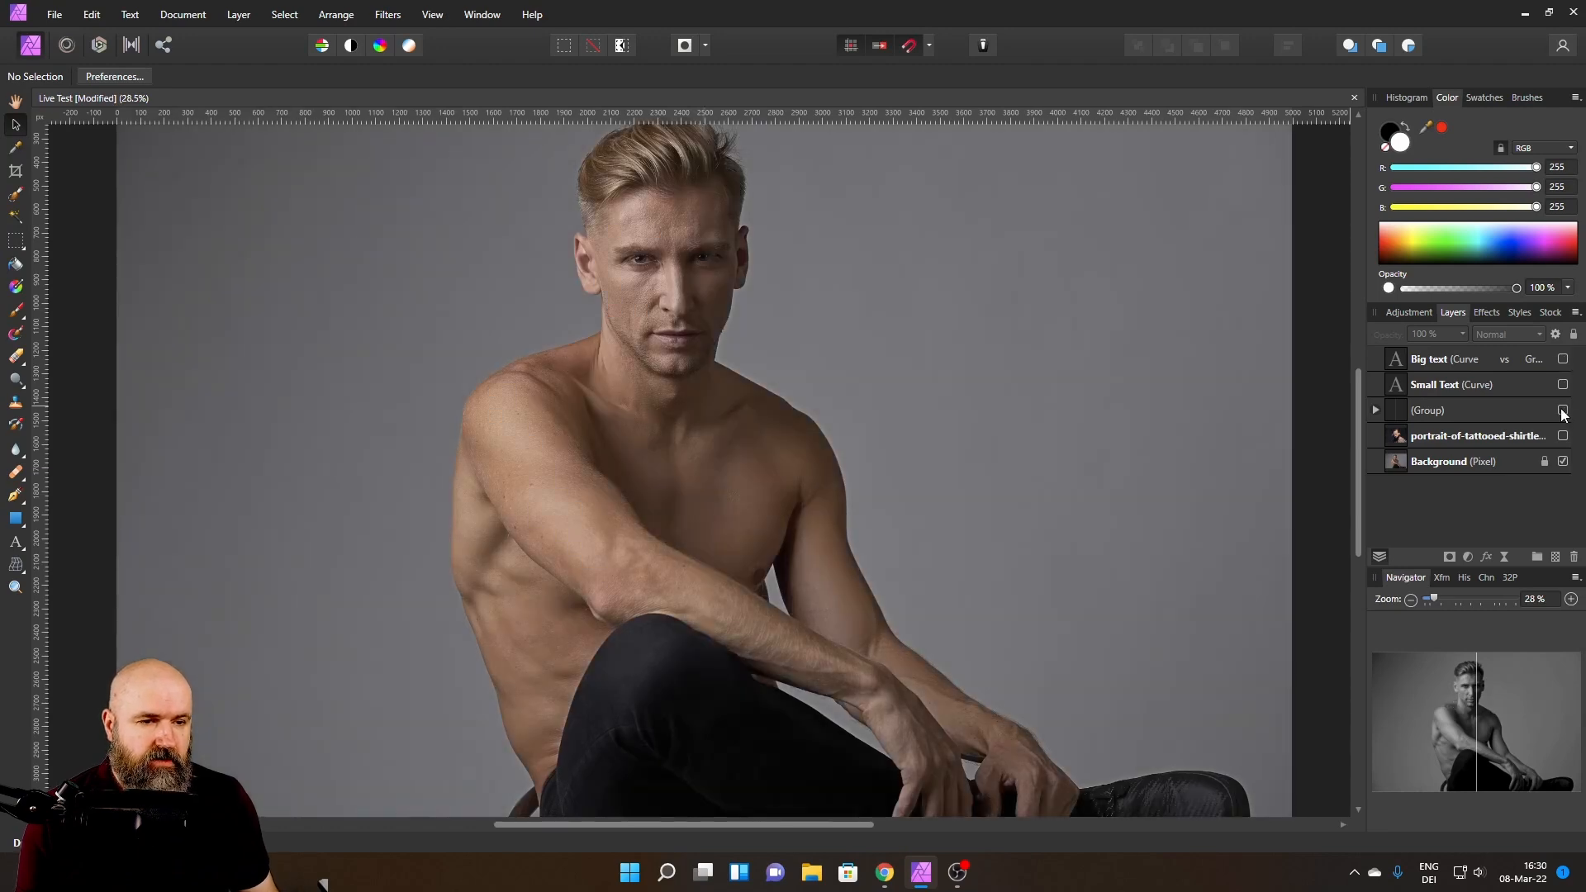
- Add a Gradient Map adjustment above the photo and delete its green middle stop
click(1469, 558)
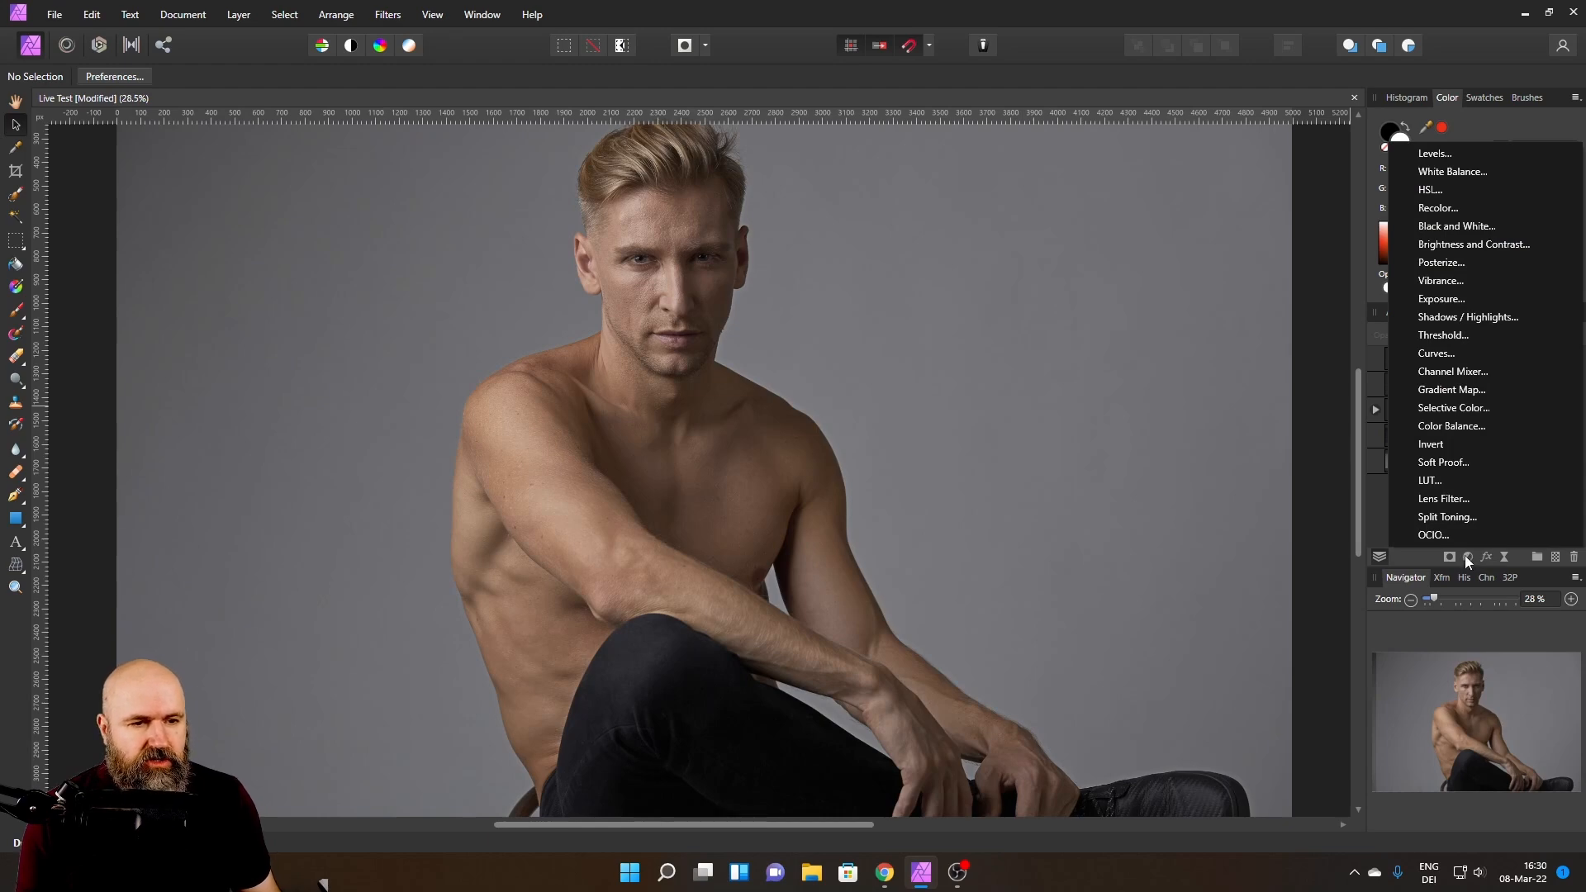
click(1459, 391)
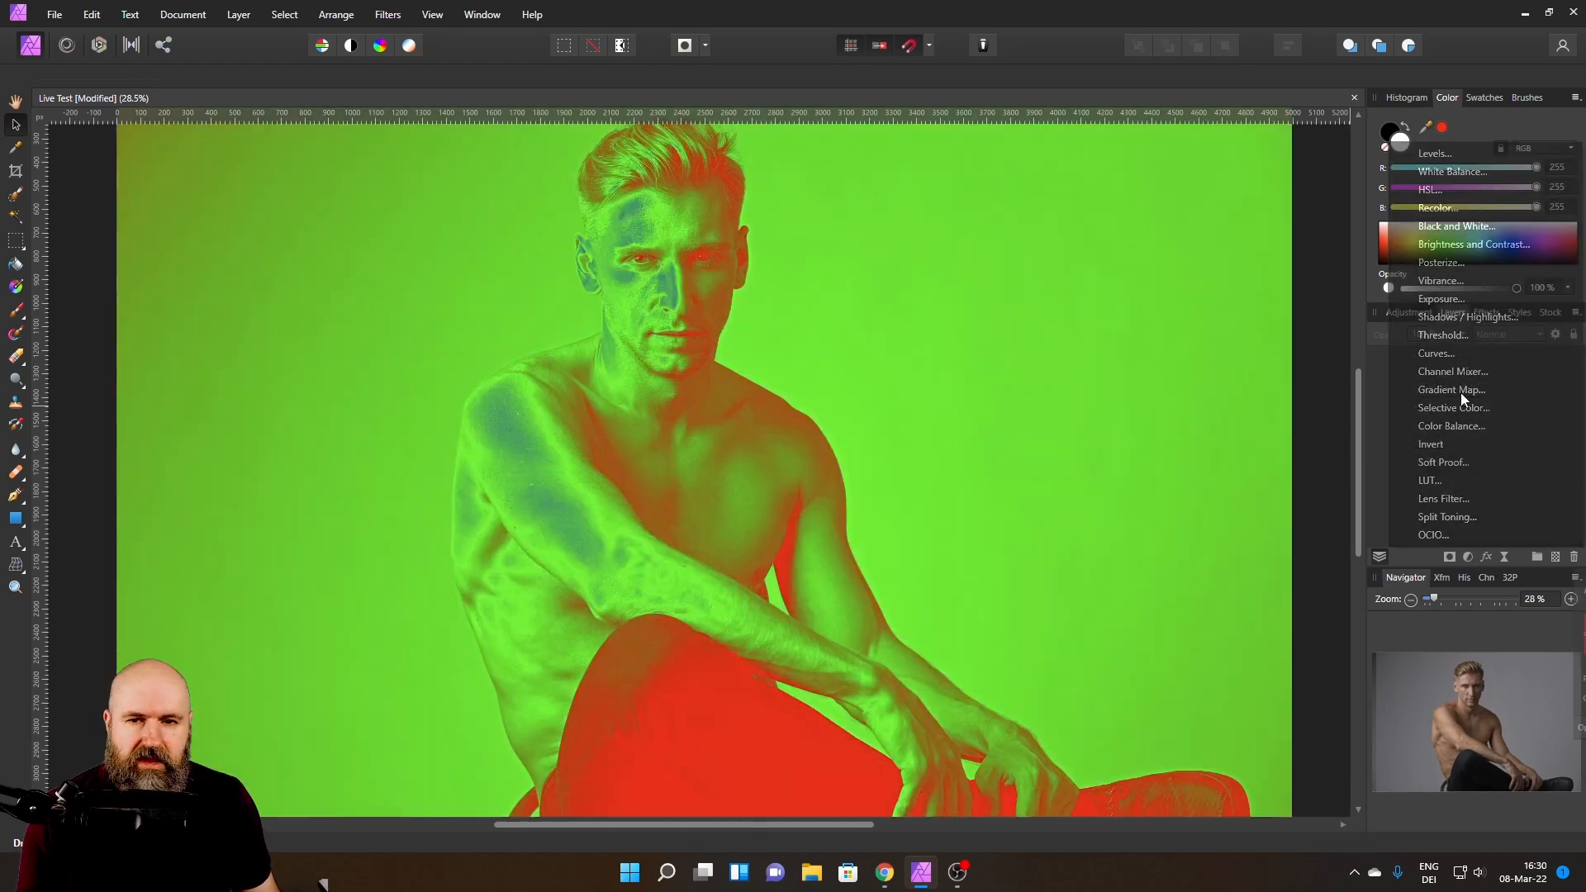
drag(1567, 563, 898, 496)
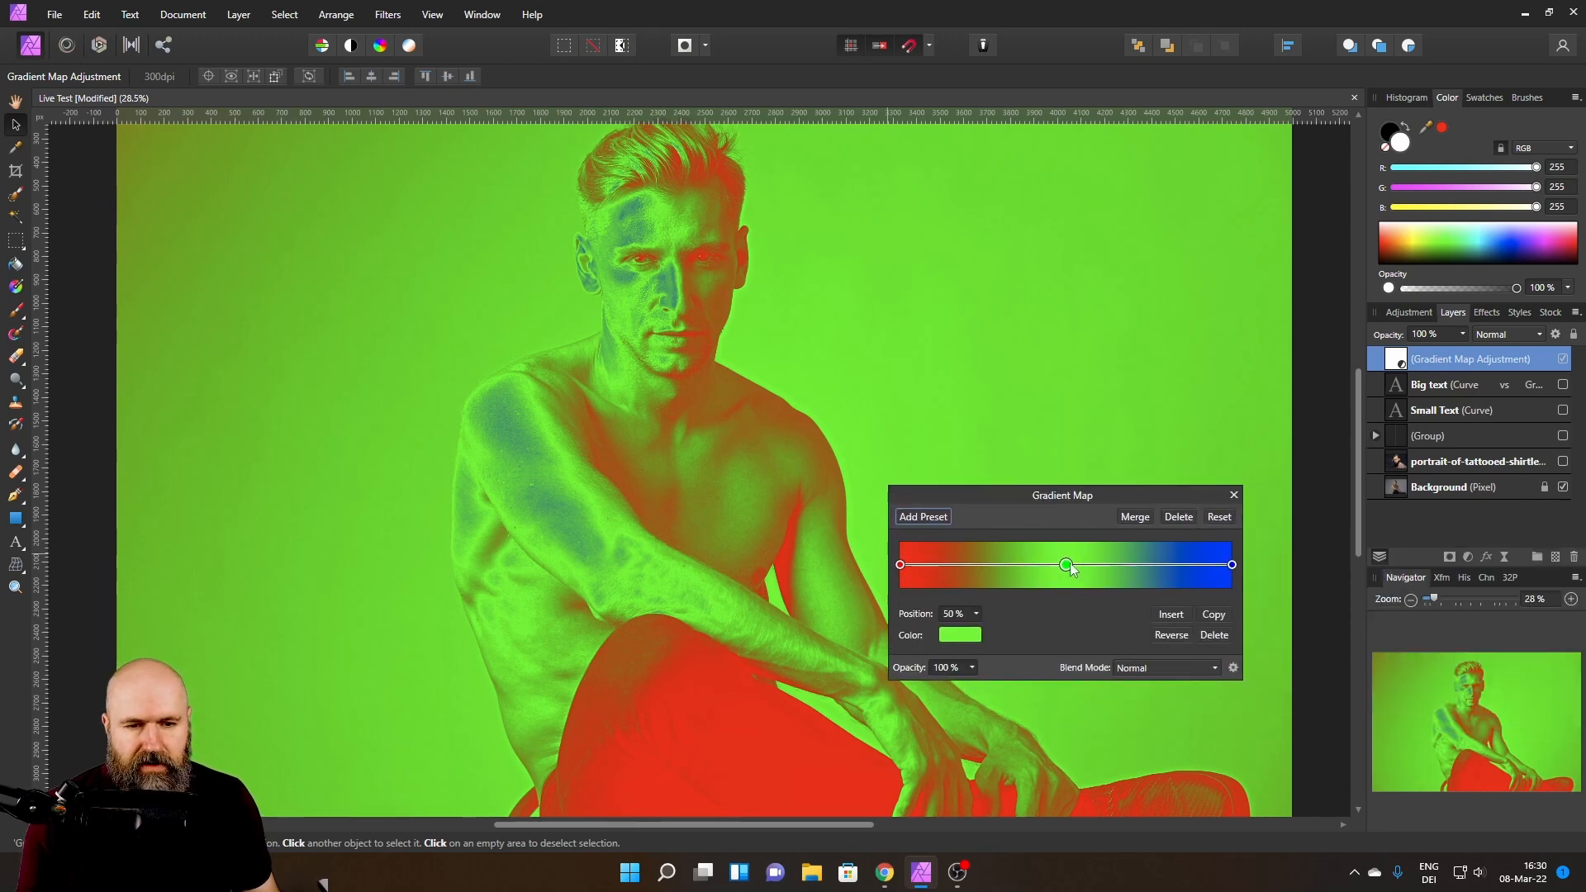
click(1214, 635)
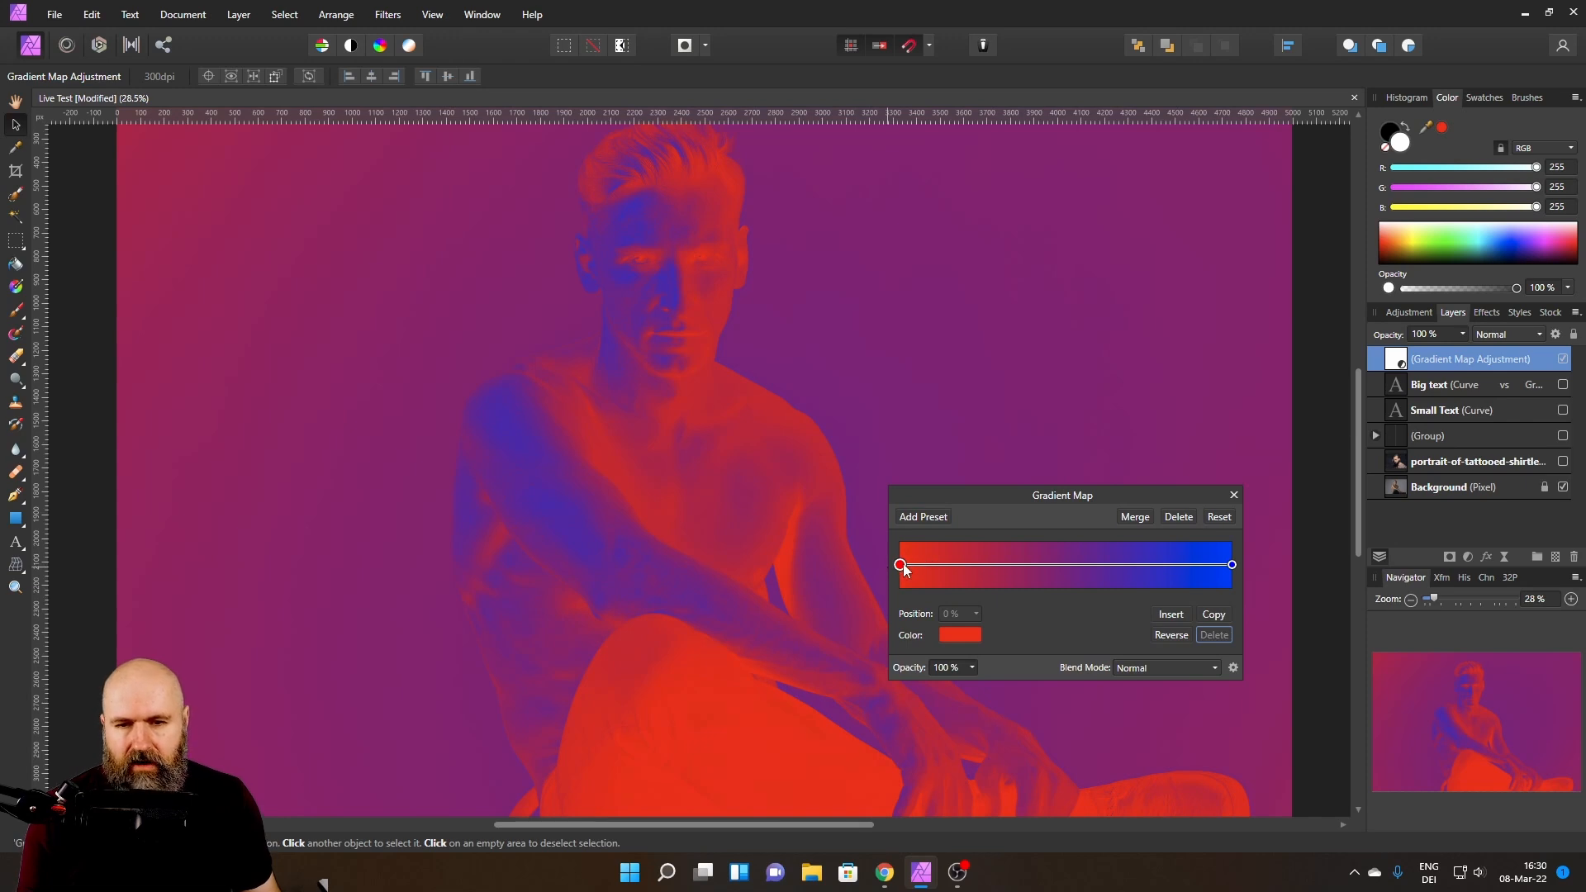
- Try an extra blue stop at 88% and 43% on the gradient, compare with the original photo, and delete the stop
click(1219, 565)
mouse_move(1219, 565)
mouse_down()
mouse_move(949, 565)
mouse_move(1191, 567)
mouse_up()
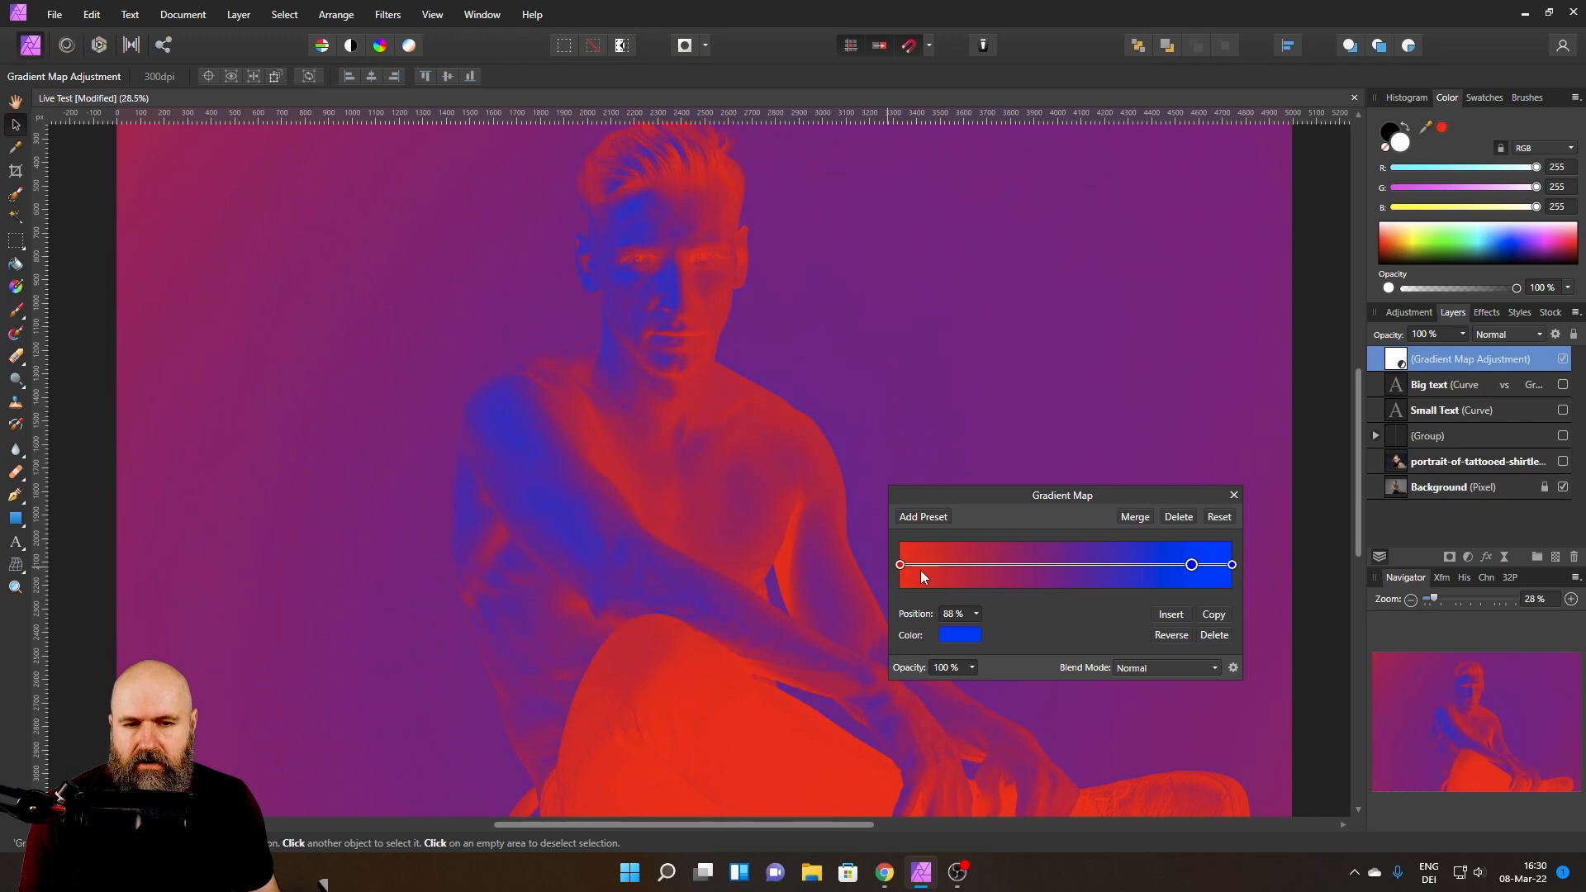
drag(1191, 564, 1042, 567)
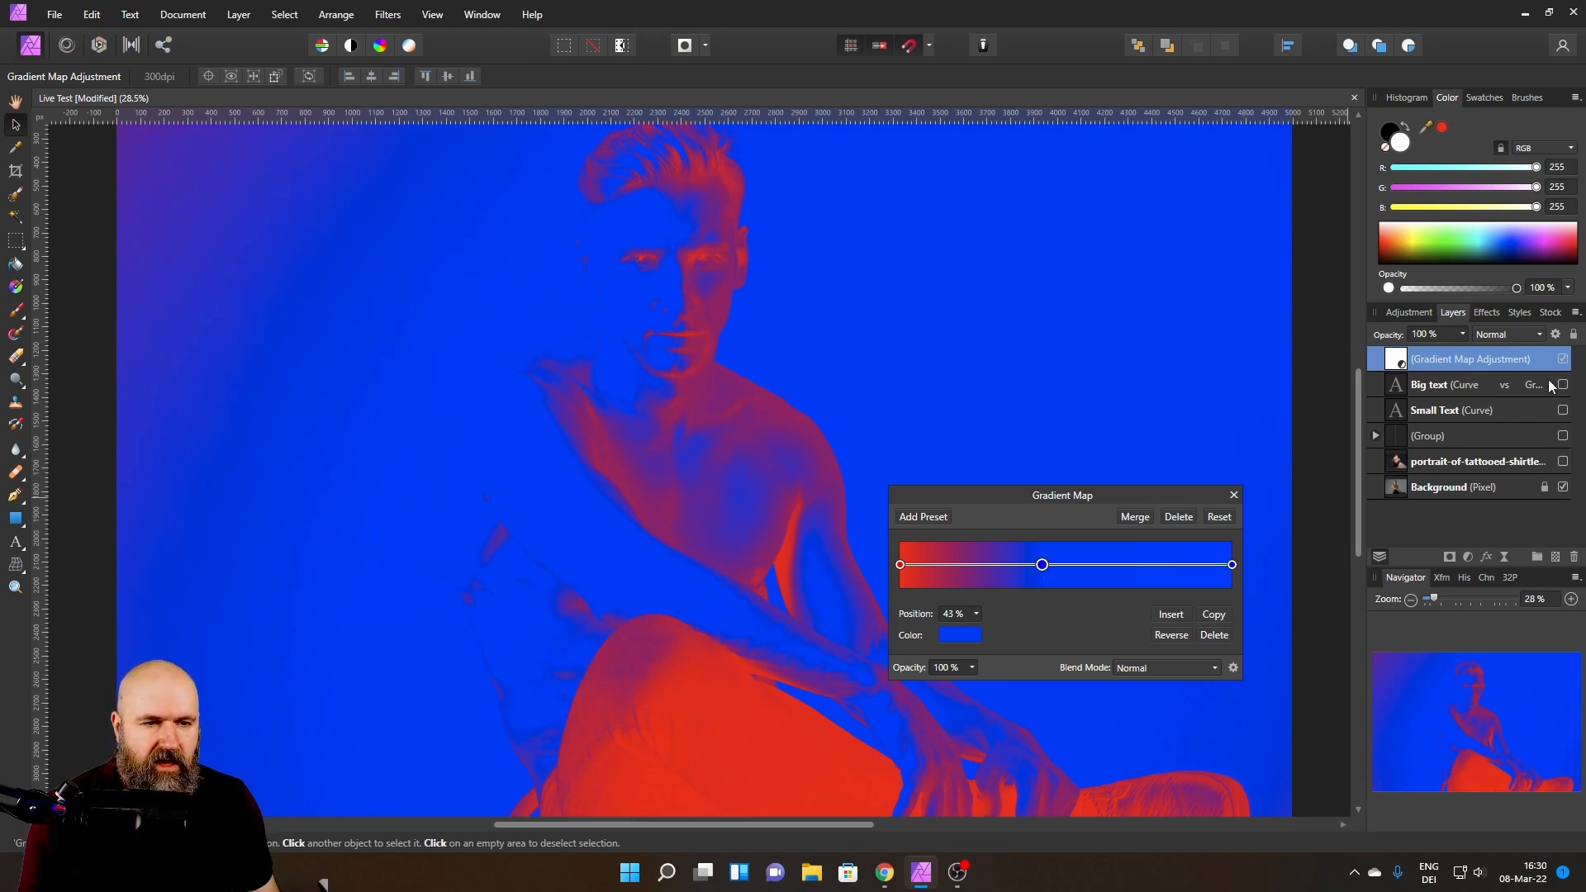
click(1562, 359)
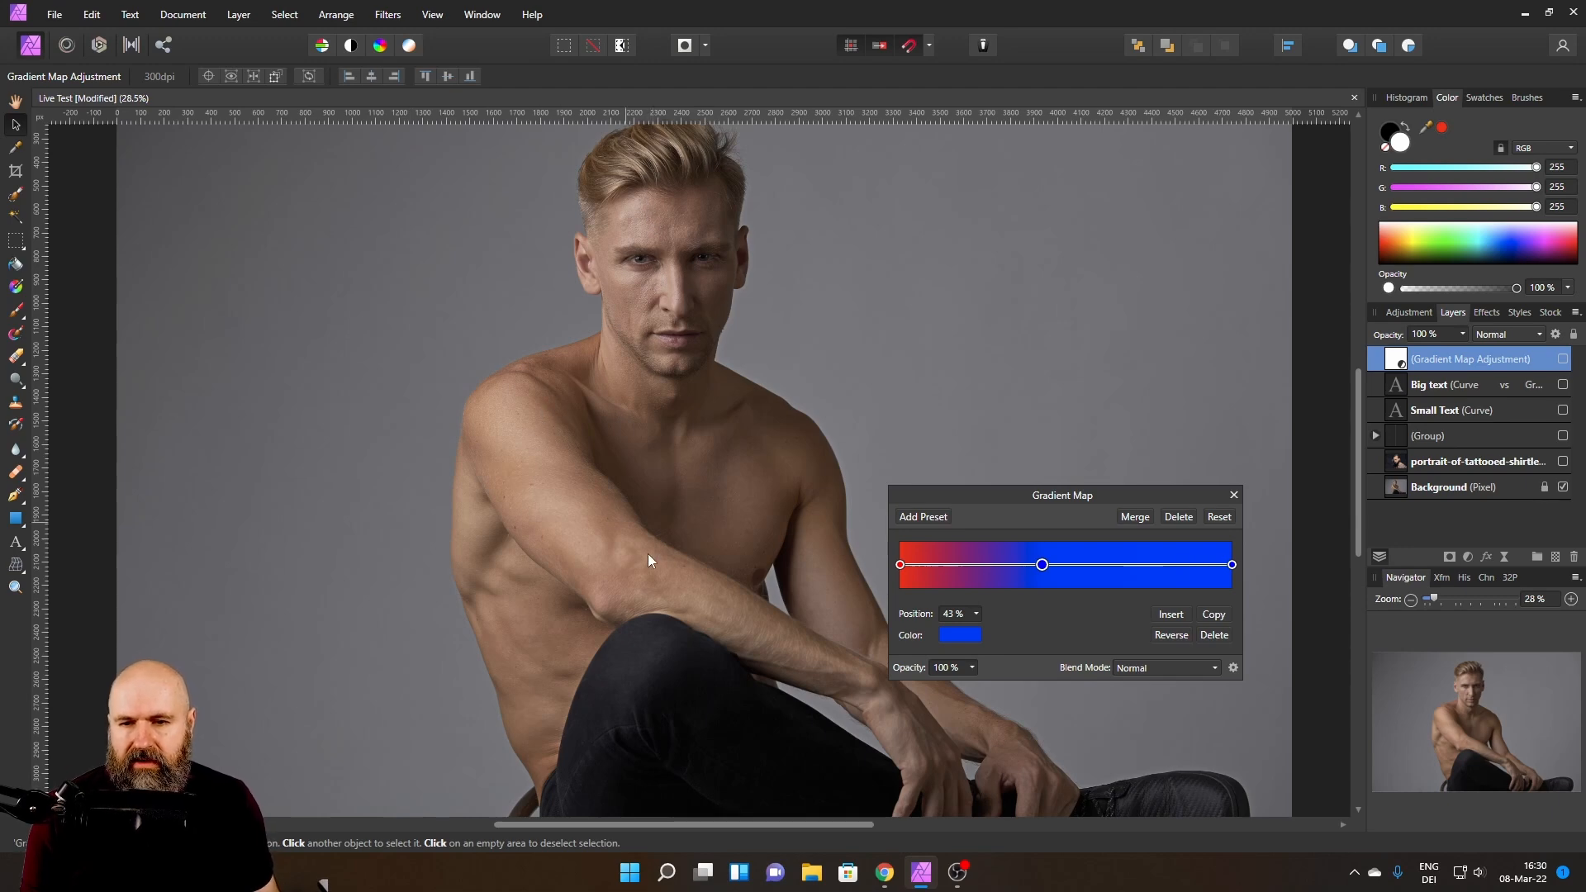
click(1562, 360)
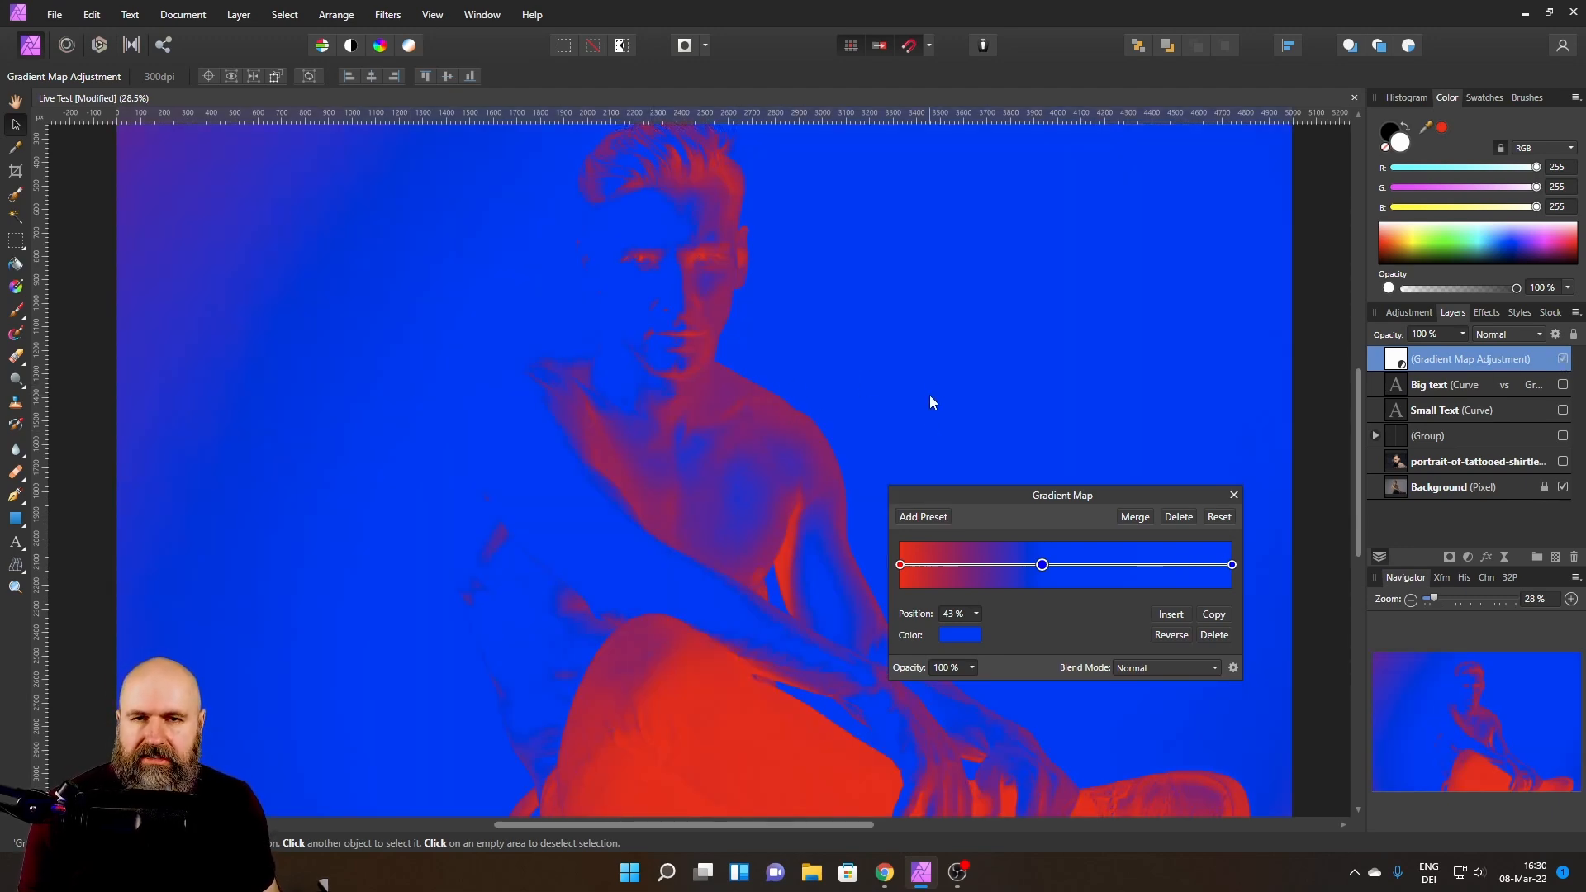
click(1211, 635)
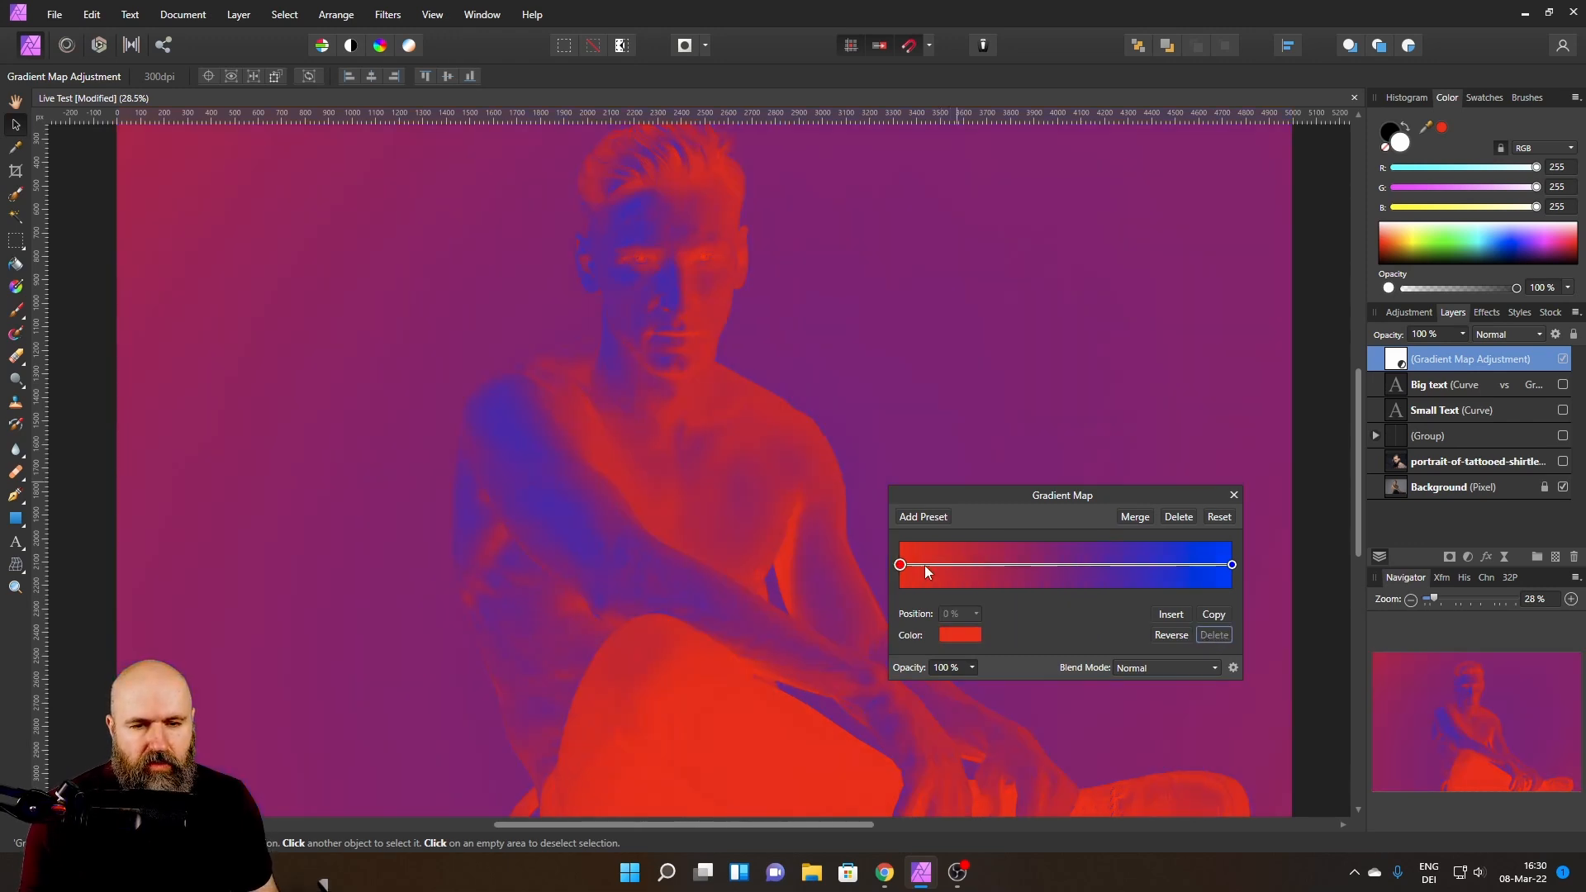
- Set the gradient map's start stop to black and its end stop to white
click(946, 633)
drag(903, 716, 809, 863)
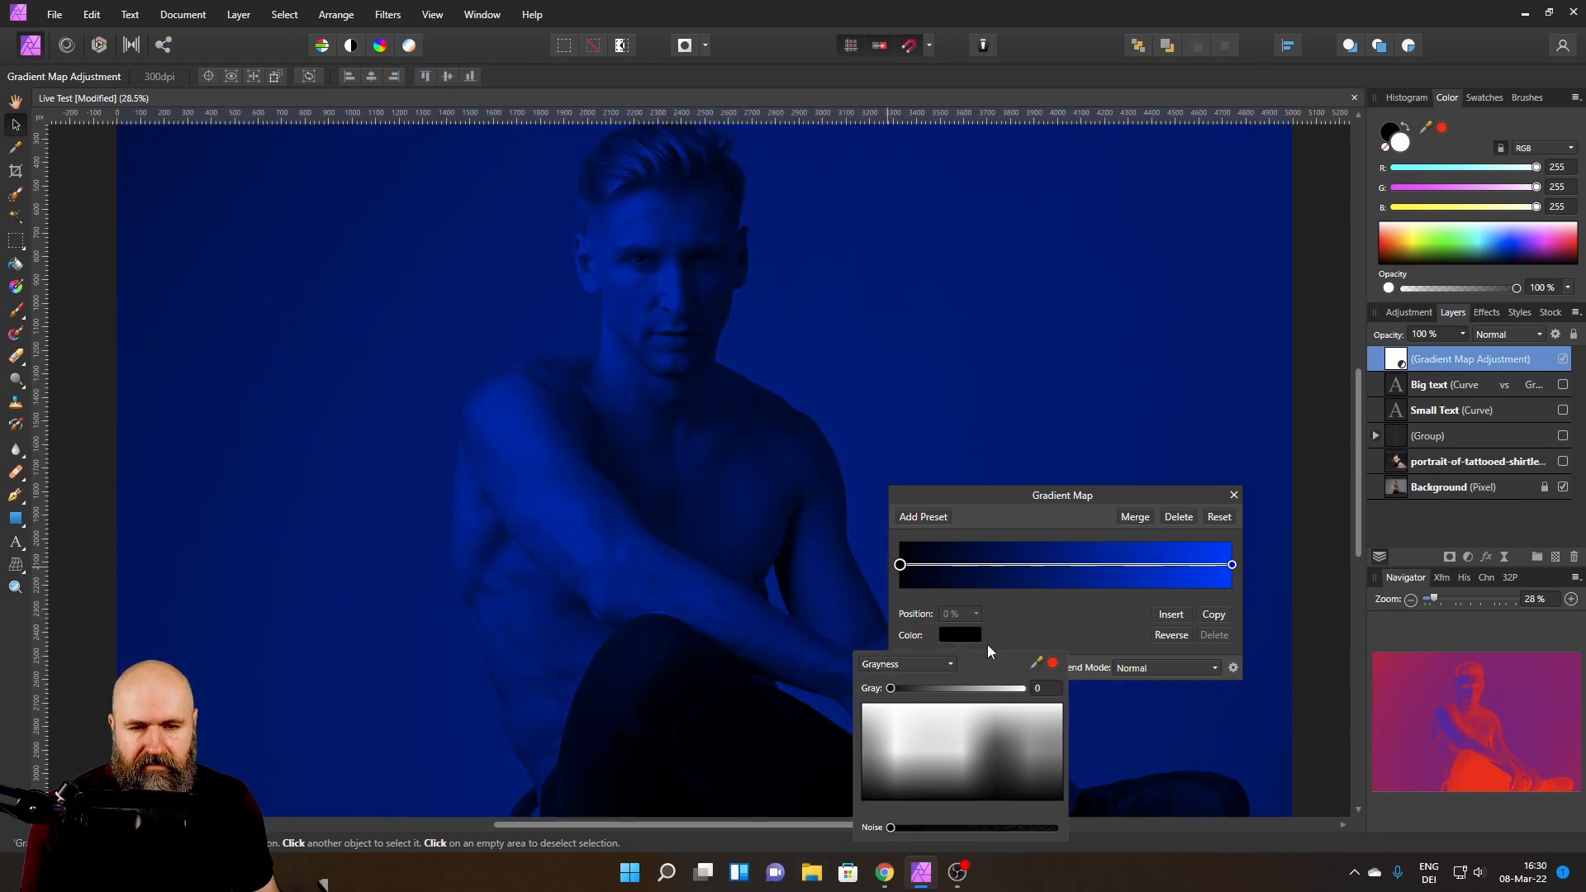
click(1231, 564)
click(963, 634)
drag(894, 724, 835, 683)
click(1021, 613)
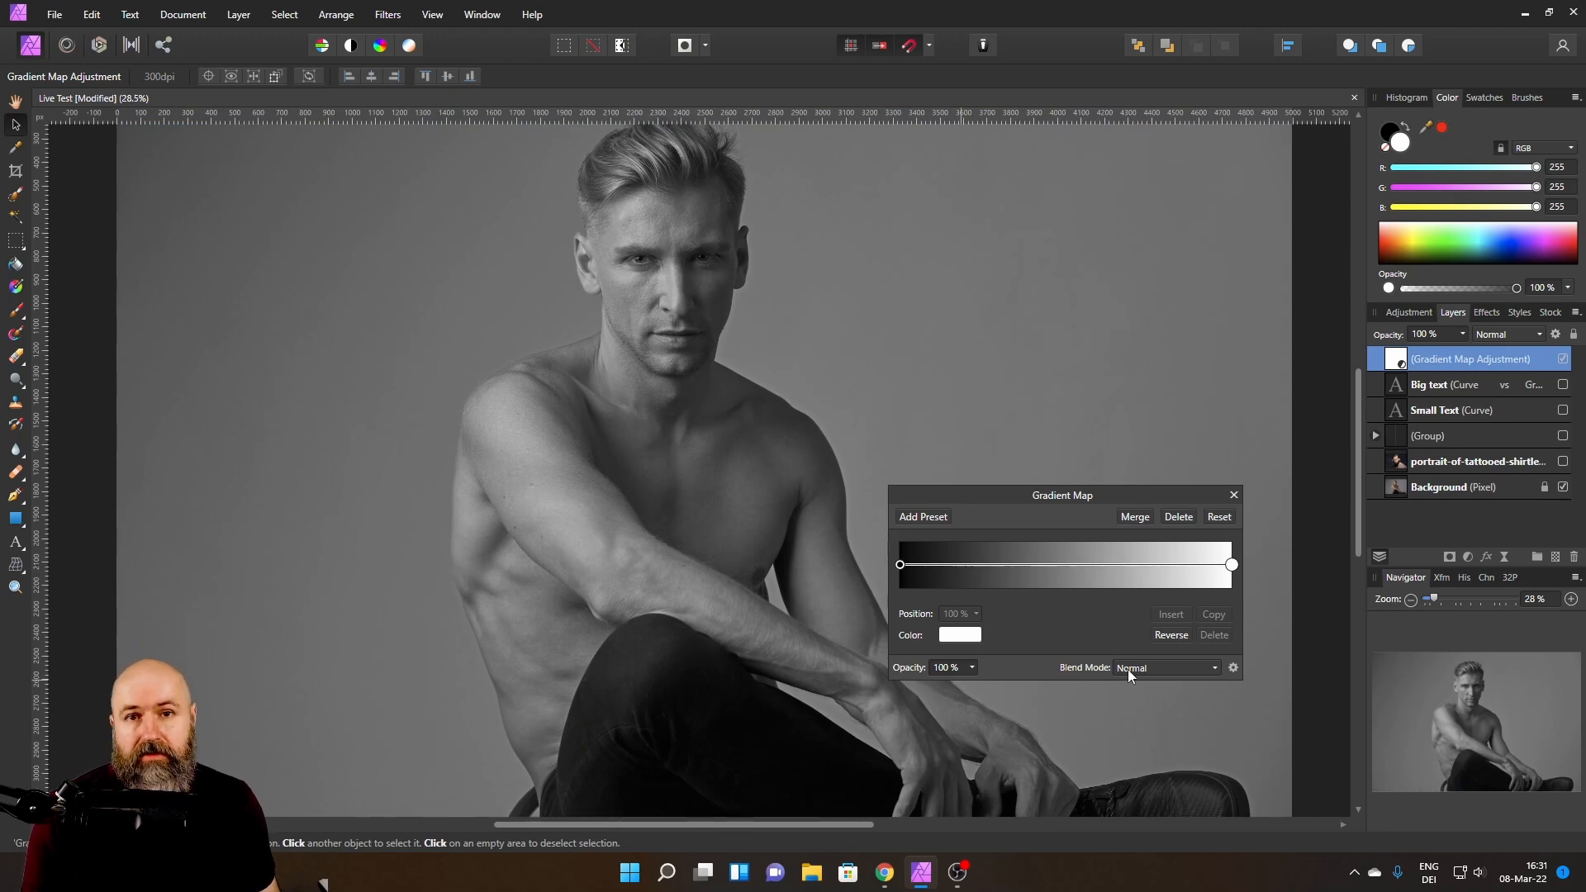
- Check the tutorial's gradient settings in the browser, and back in Affinity Photo add a grey stop just past the gradient's middle
click(883, 872)
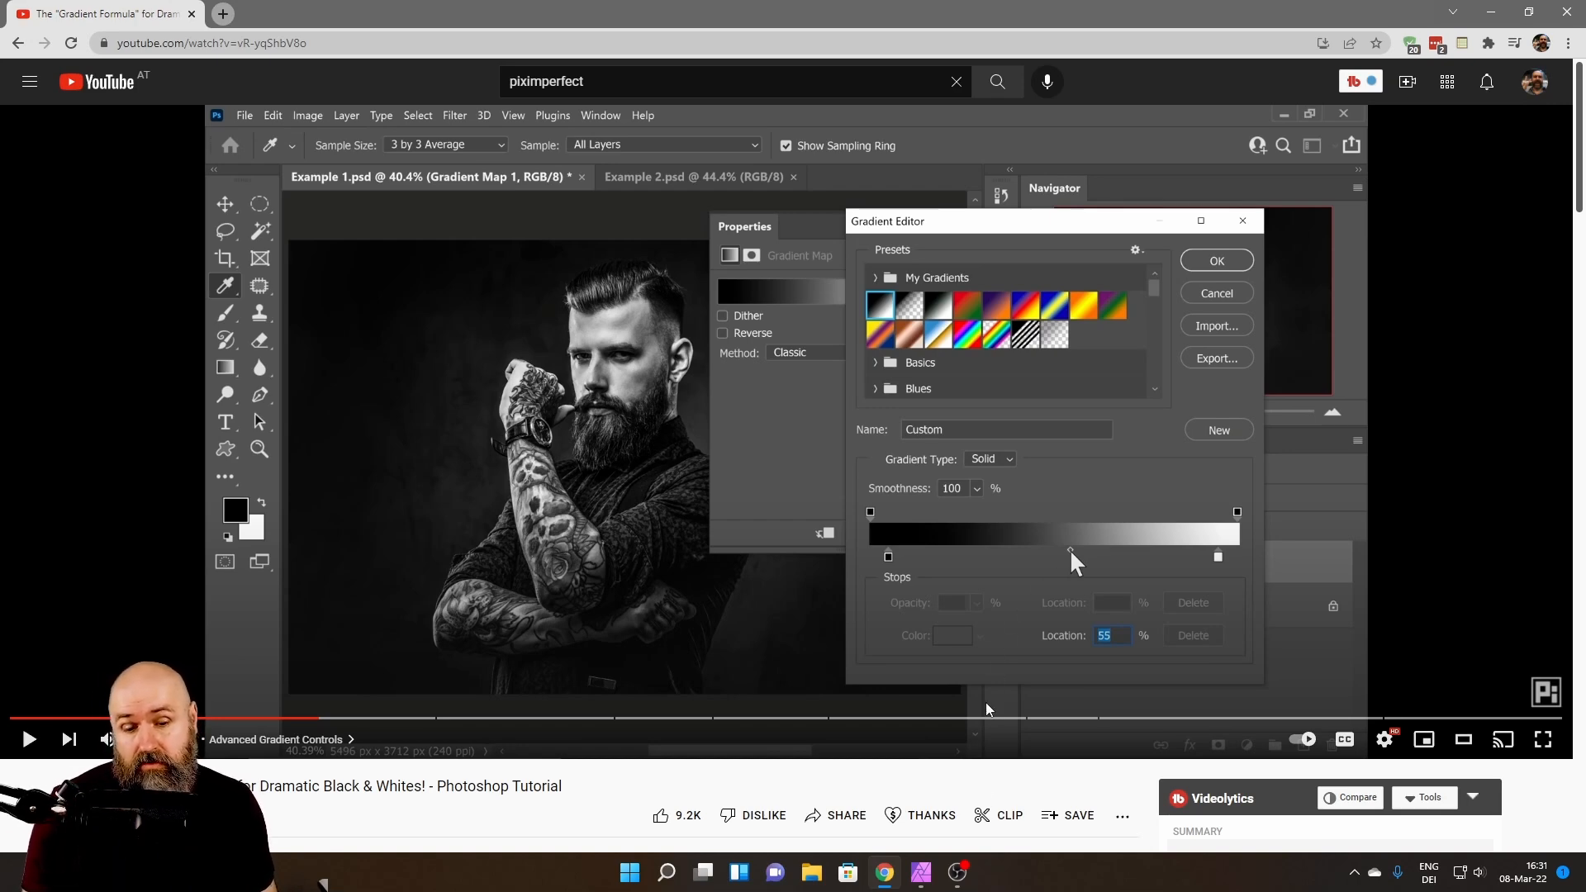
key(alt+Tab)
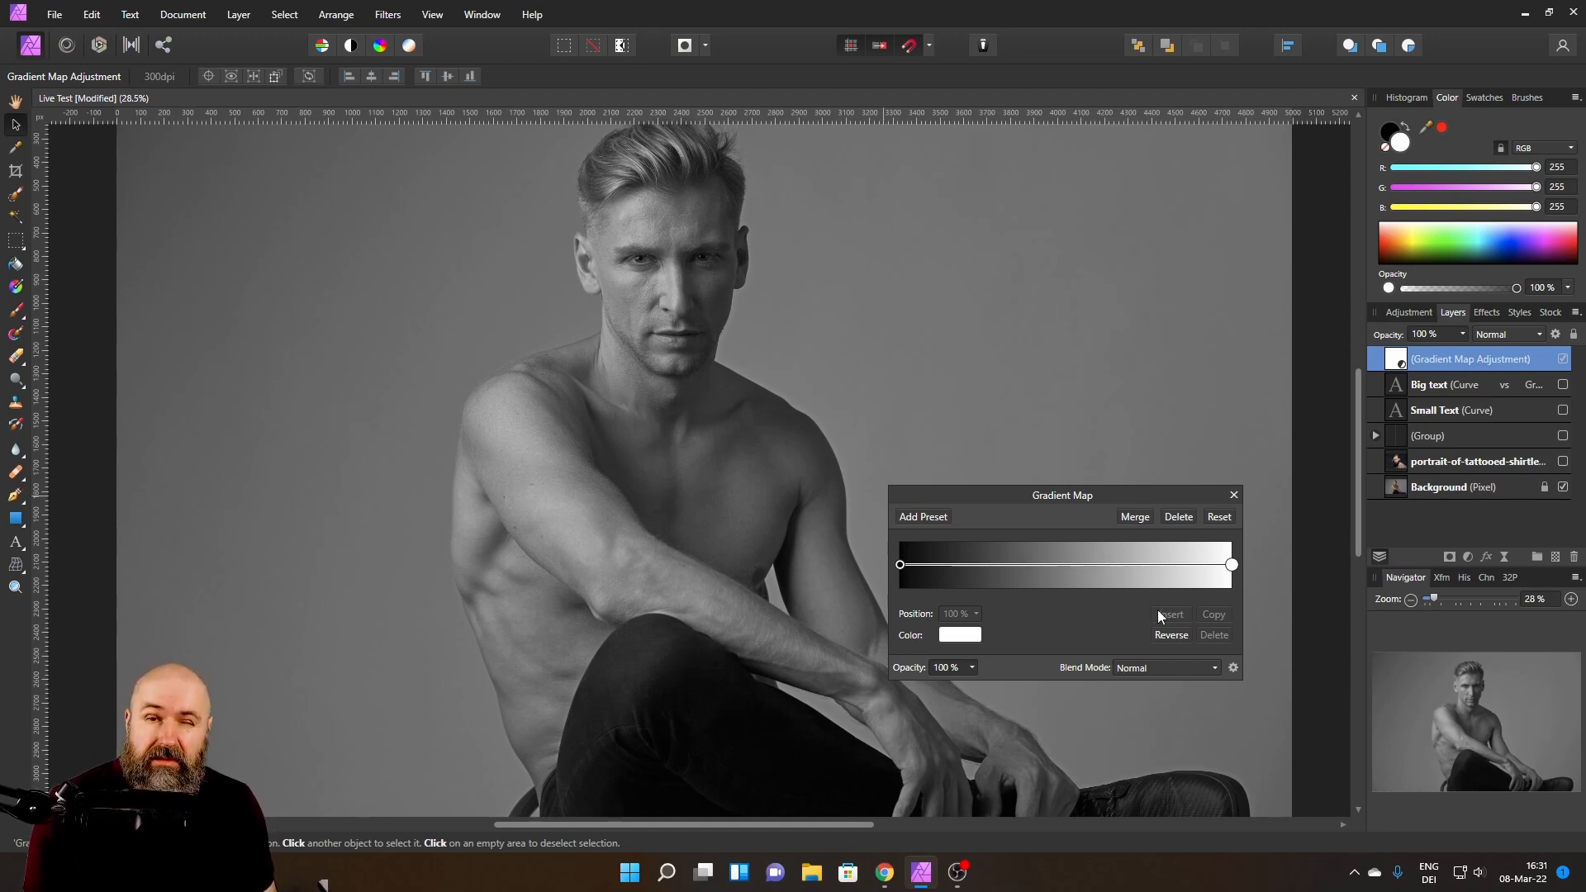
click(1058, 565)
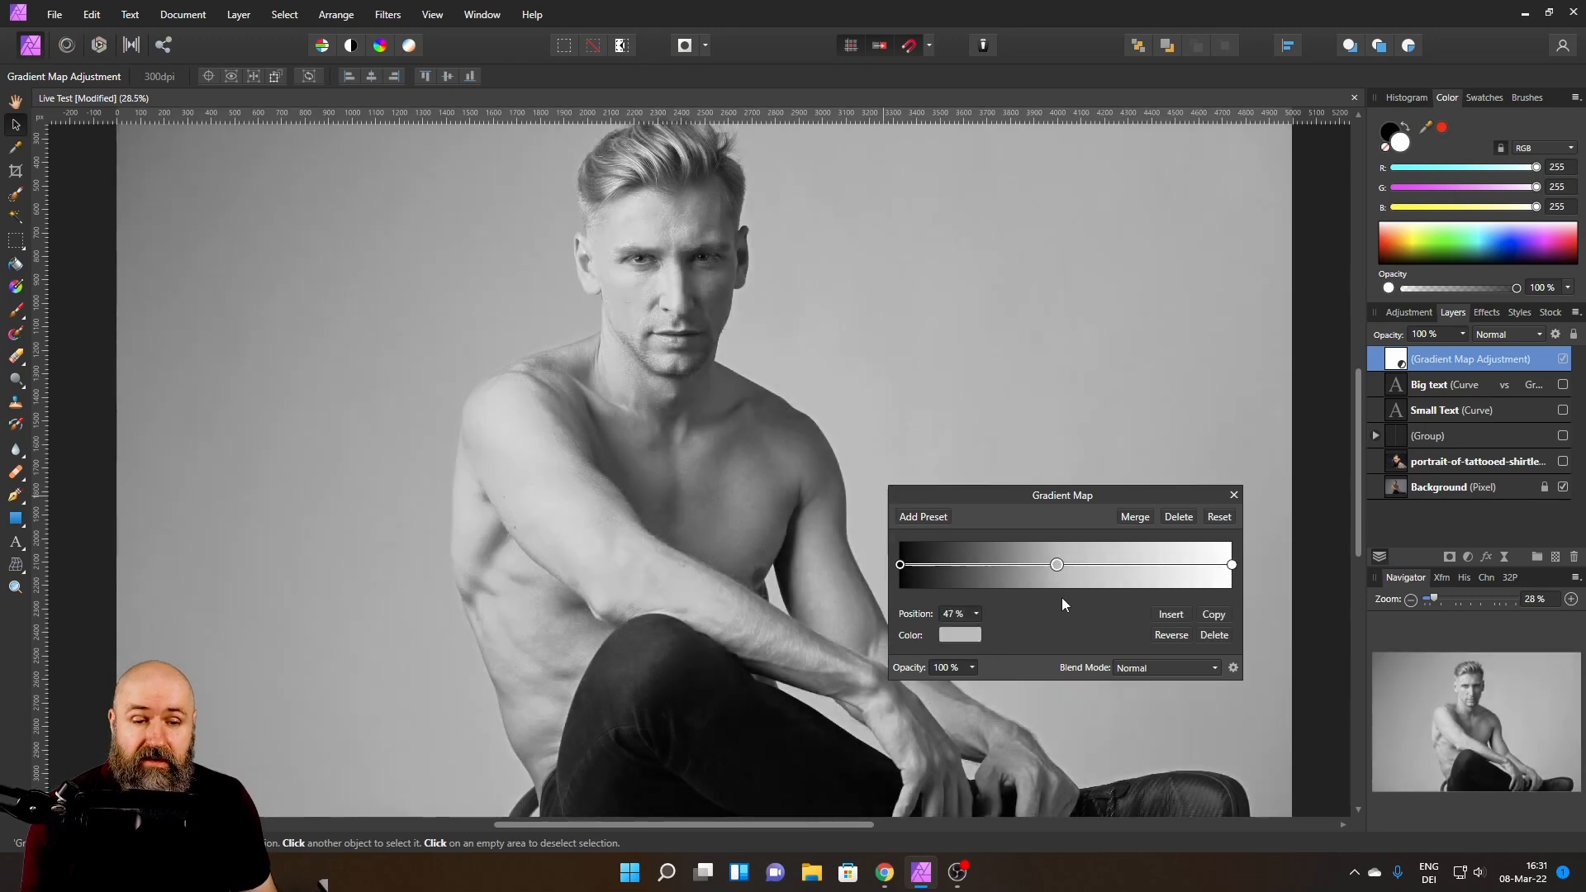
click(960, 634)
drag(980, 685, 963, 684)
drag(1057, 565, 1097, 571)
- Add a white stop at 94% and a black stop at 5% to the gradient map
click(1211, 565)
click(960, 634)
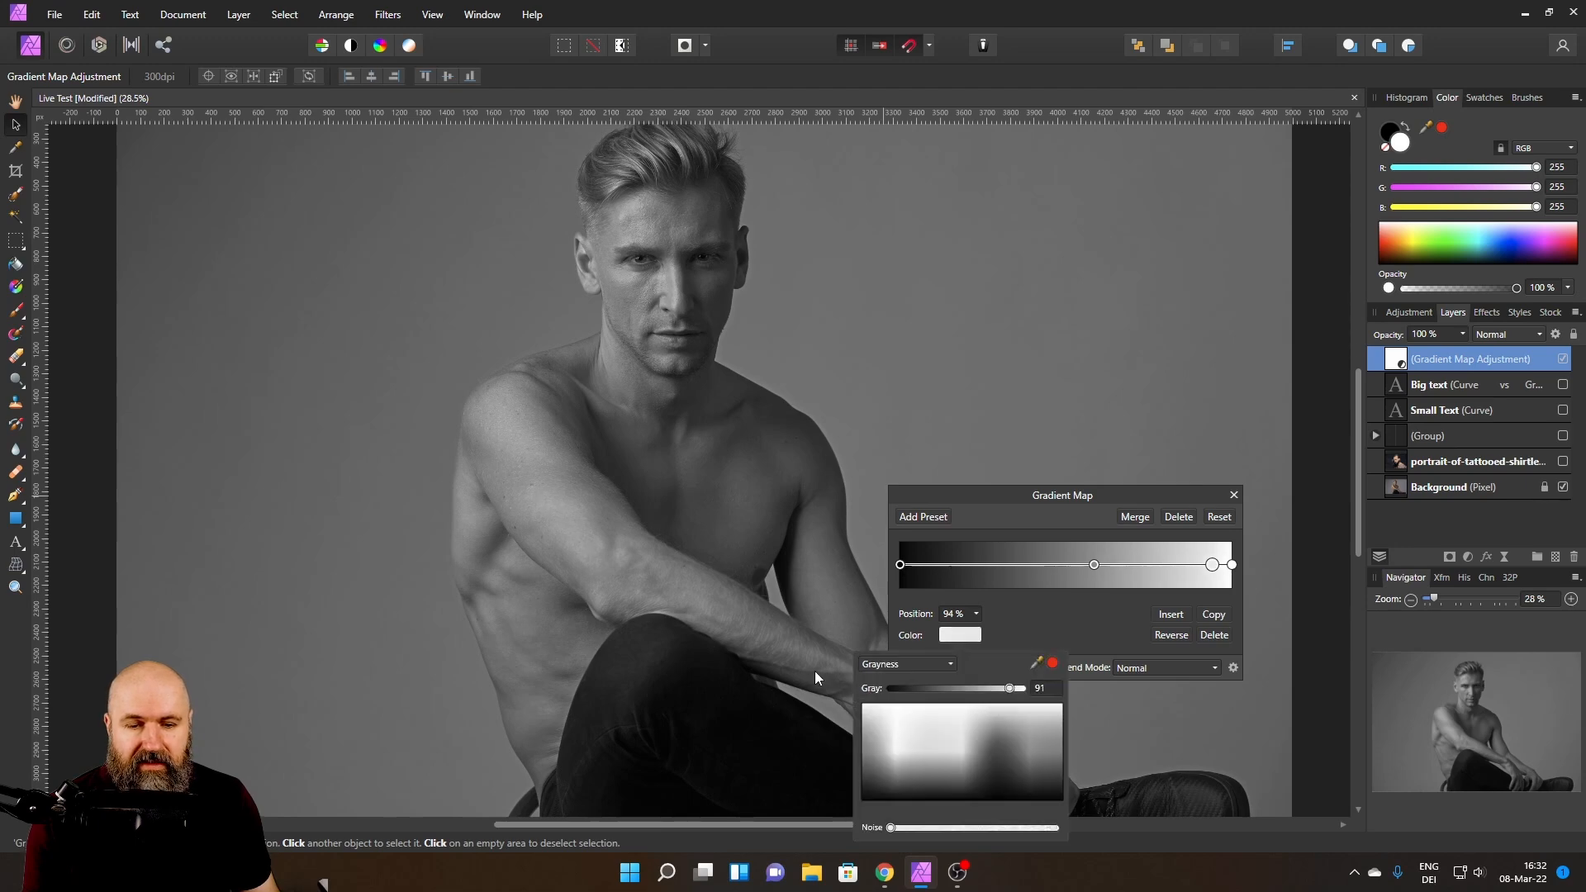
click(918, 566)
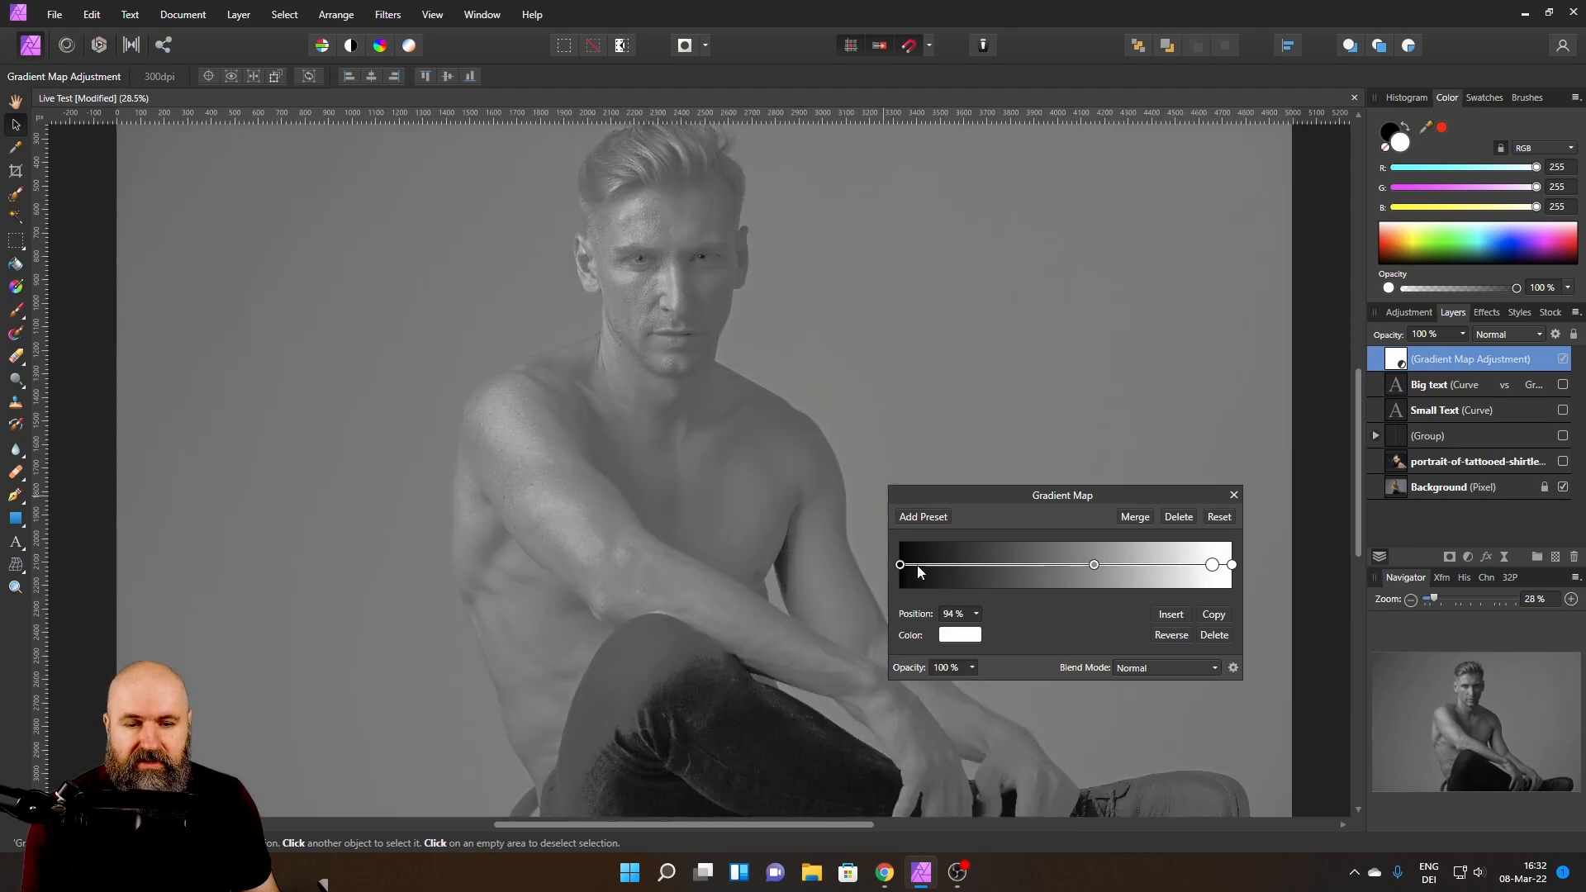
click(958, 634)
drag(904, 723, 836, 839)
click(1047, 607)
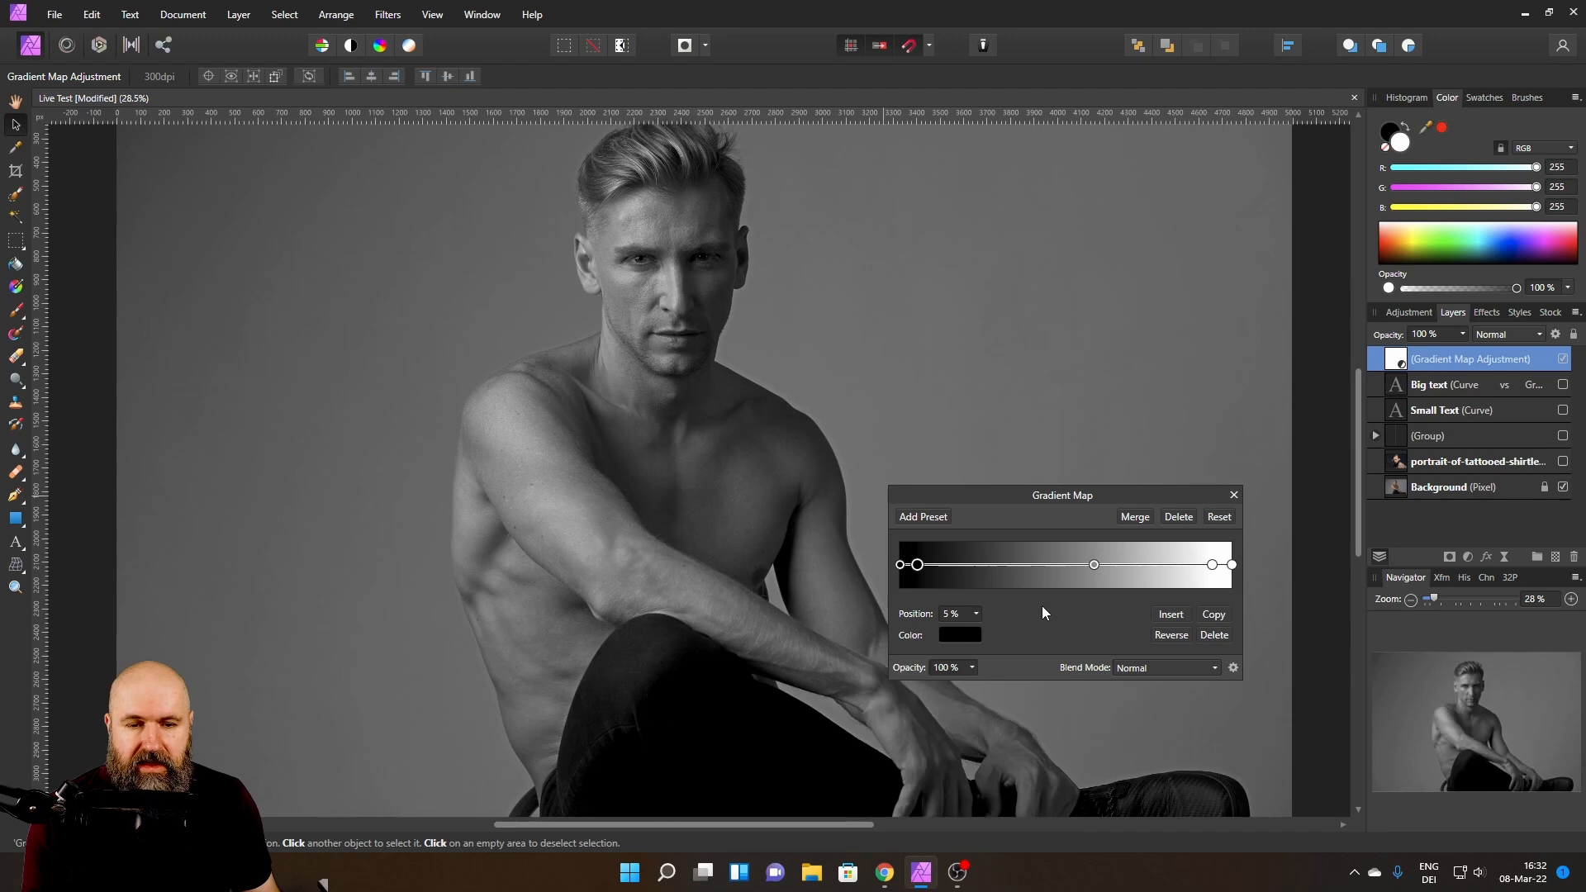
- Set the grey middle stop's position to 57%, and delete the Gradient Map adjustment layer
mouse_move(1096, 566)
mouse_down()
mouse_move(1034, 562)
mouse_move(1121, 565)
mouse_move(1042, 562)
mouse_move(1091, 570)
mouse_up()
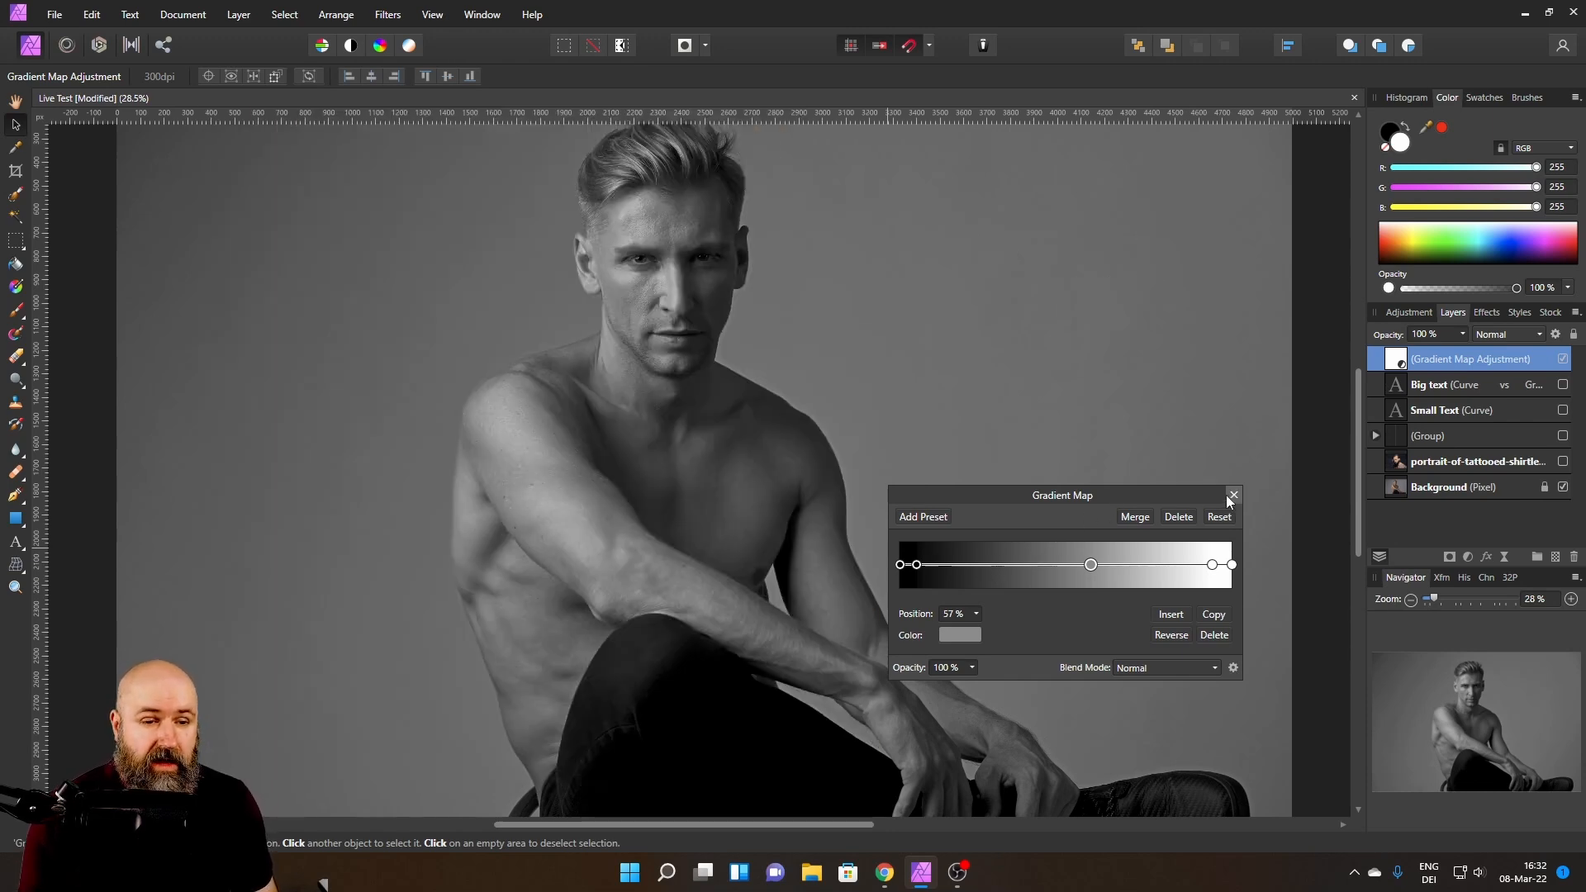
click(1234, 495)
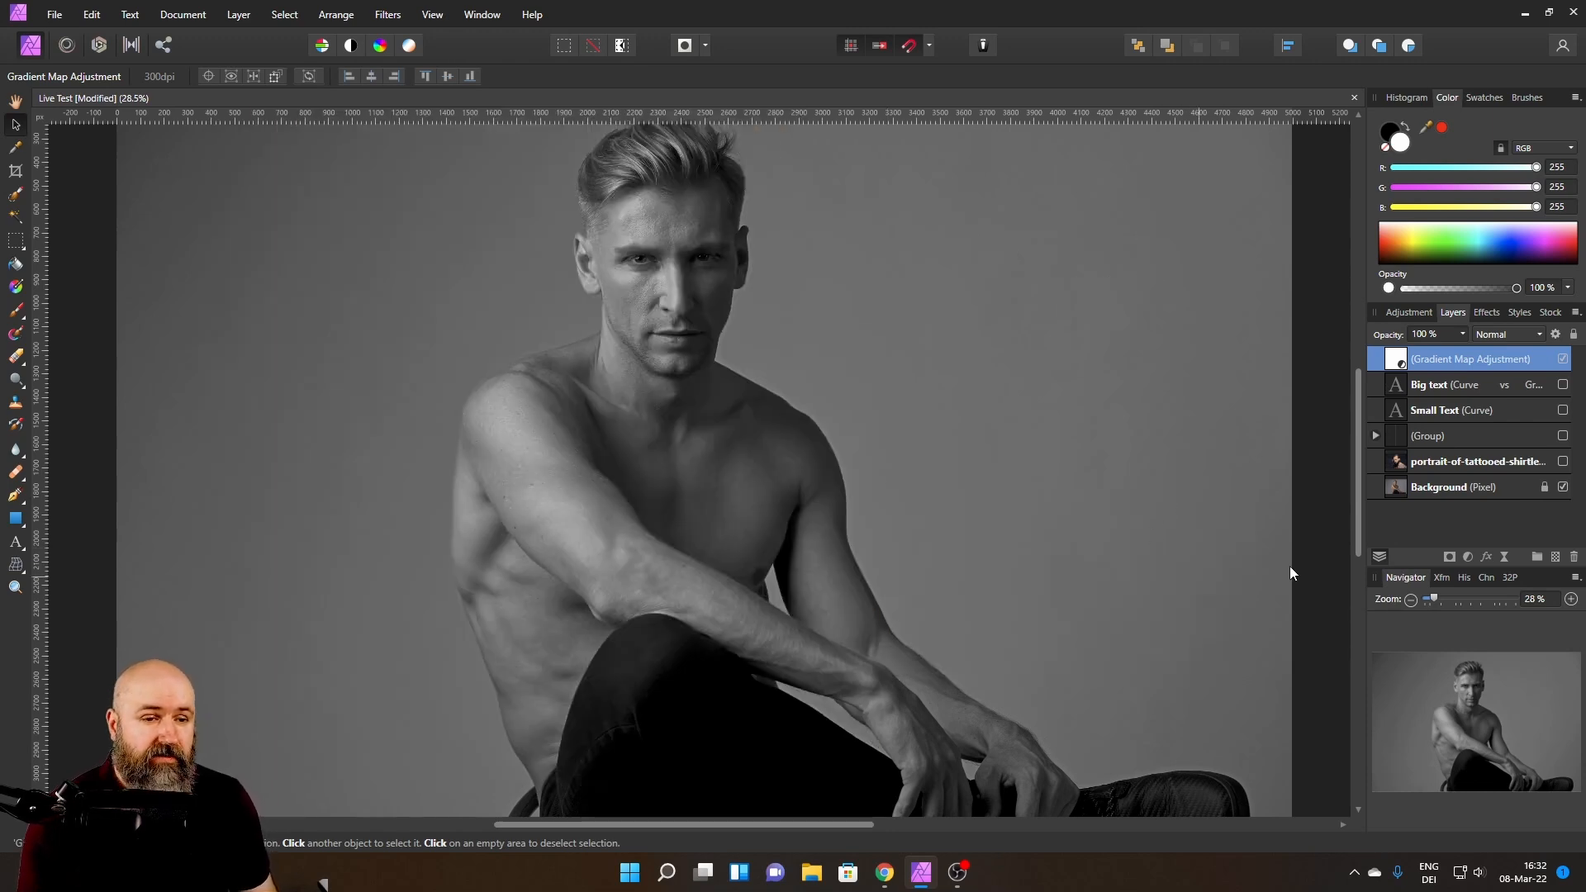
click(1574, 557)
click(1574, 558)
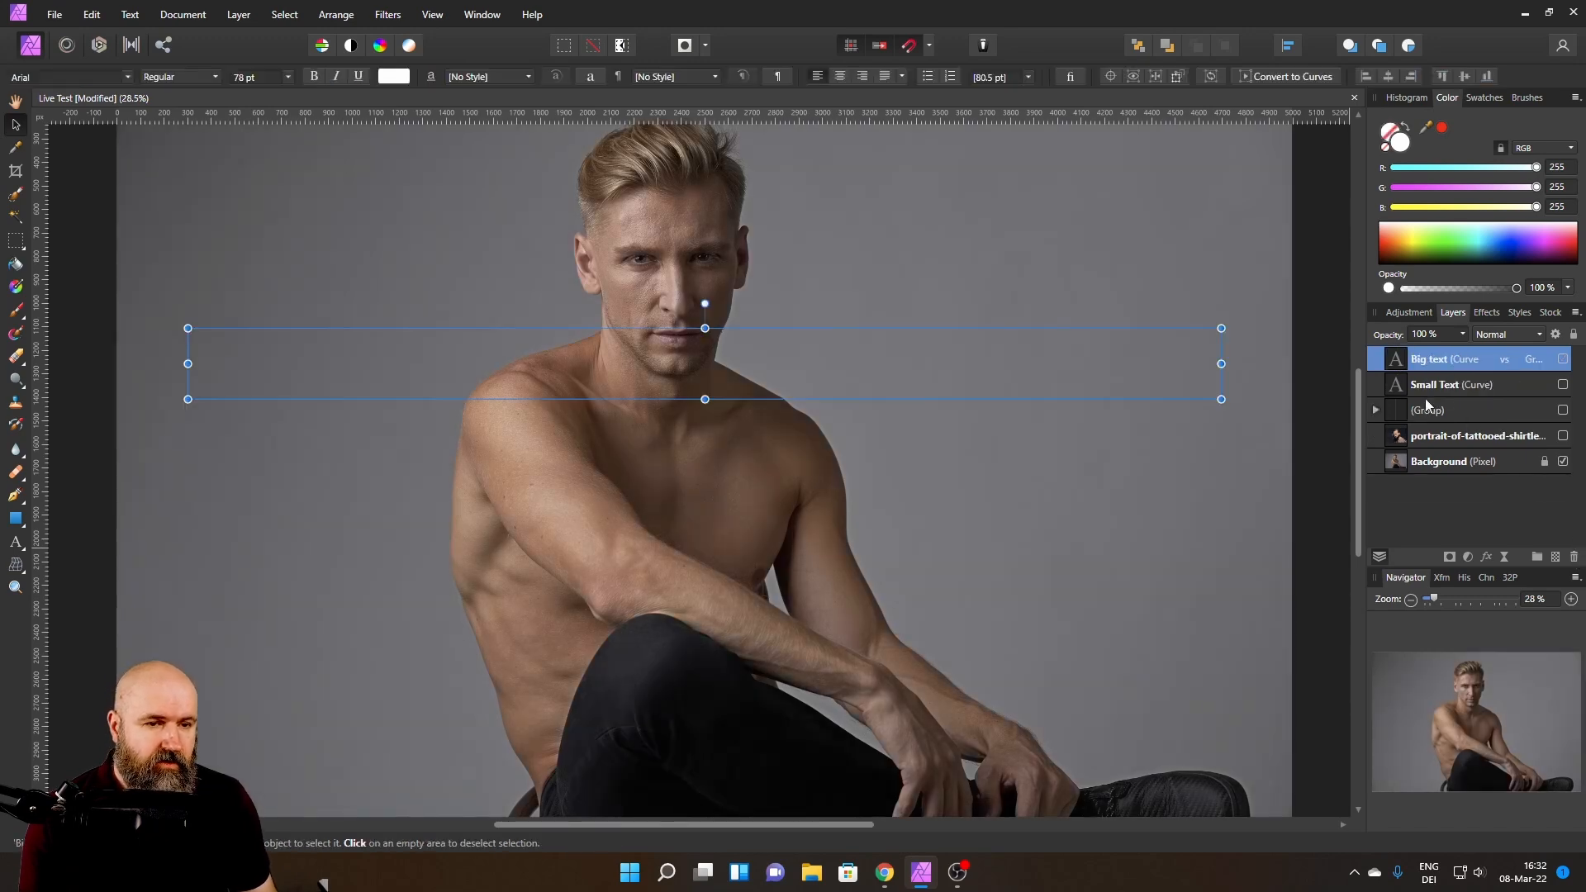
- Open the HSL Shift adjustment nested in the comparison group, and make the group visible
click(1374, 409)
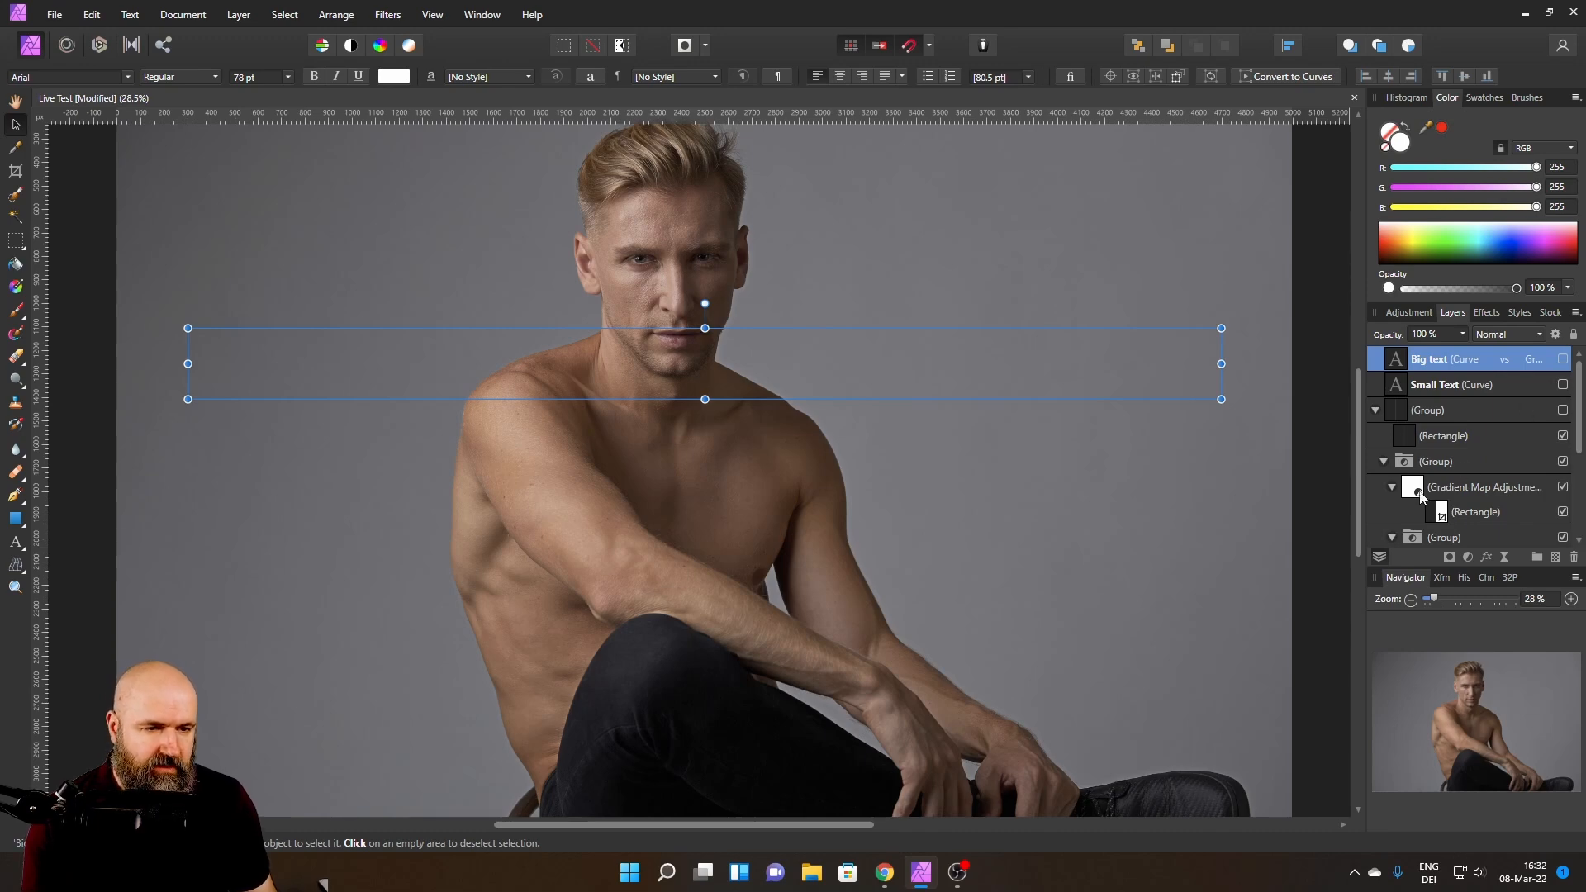
scroll(1408, 535, down, 3)
click(1423, 436)
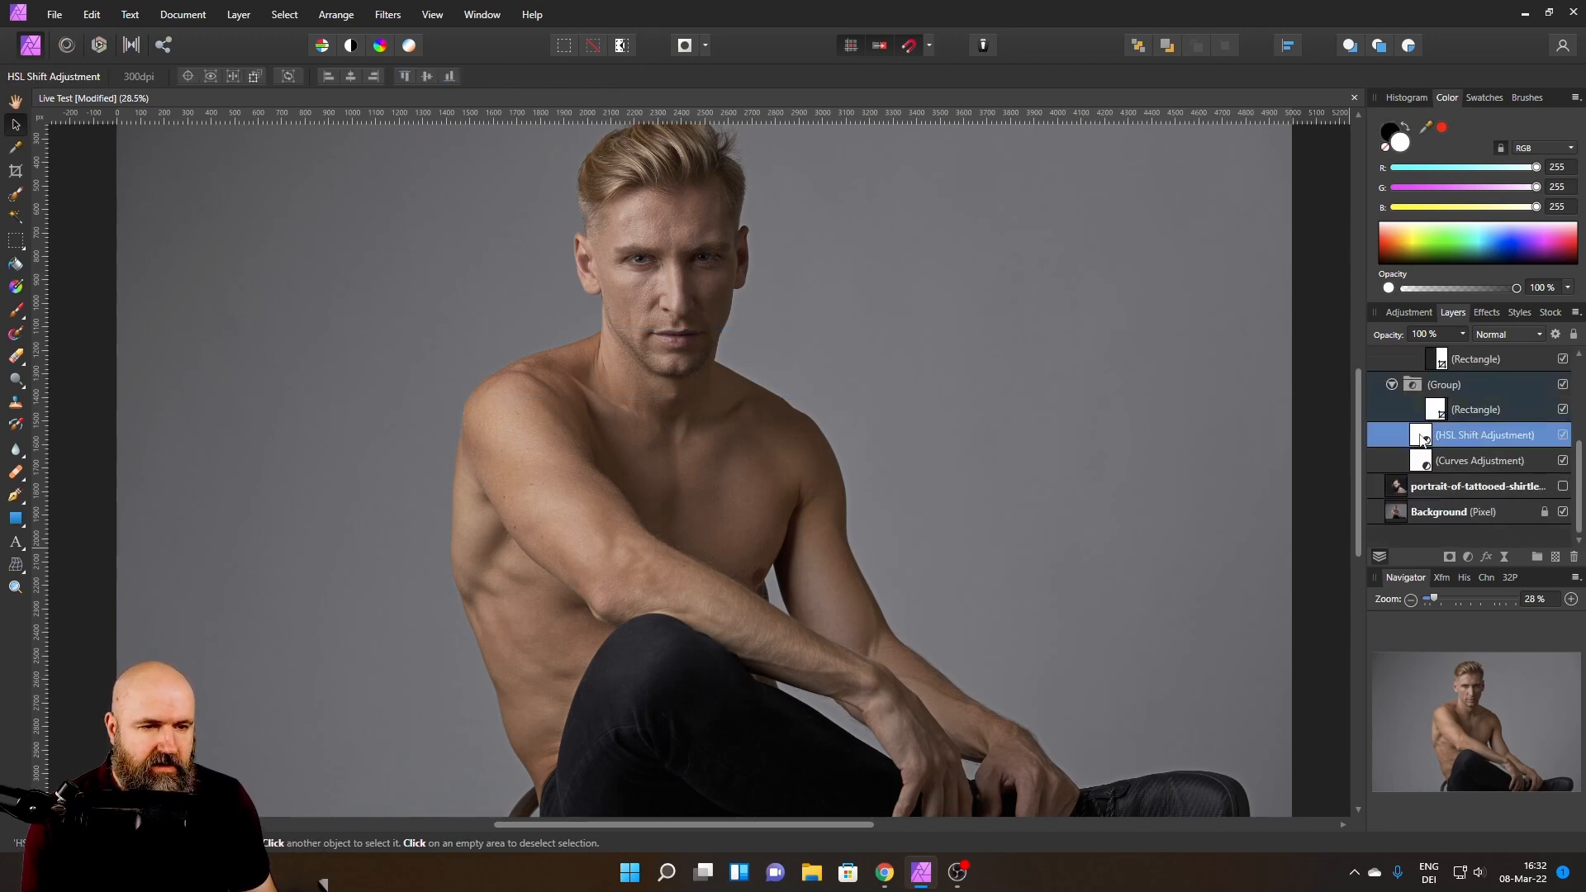
double_click(1422, 437)
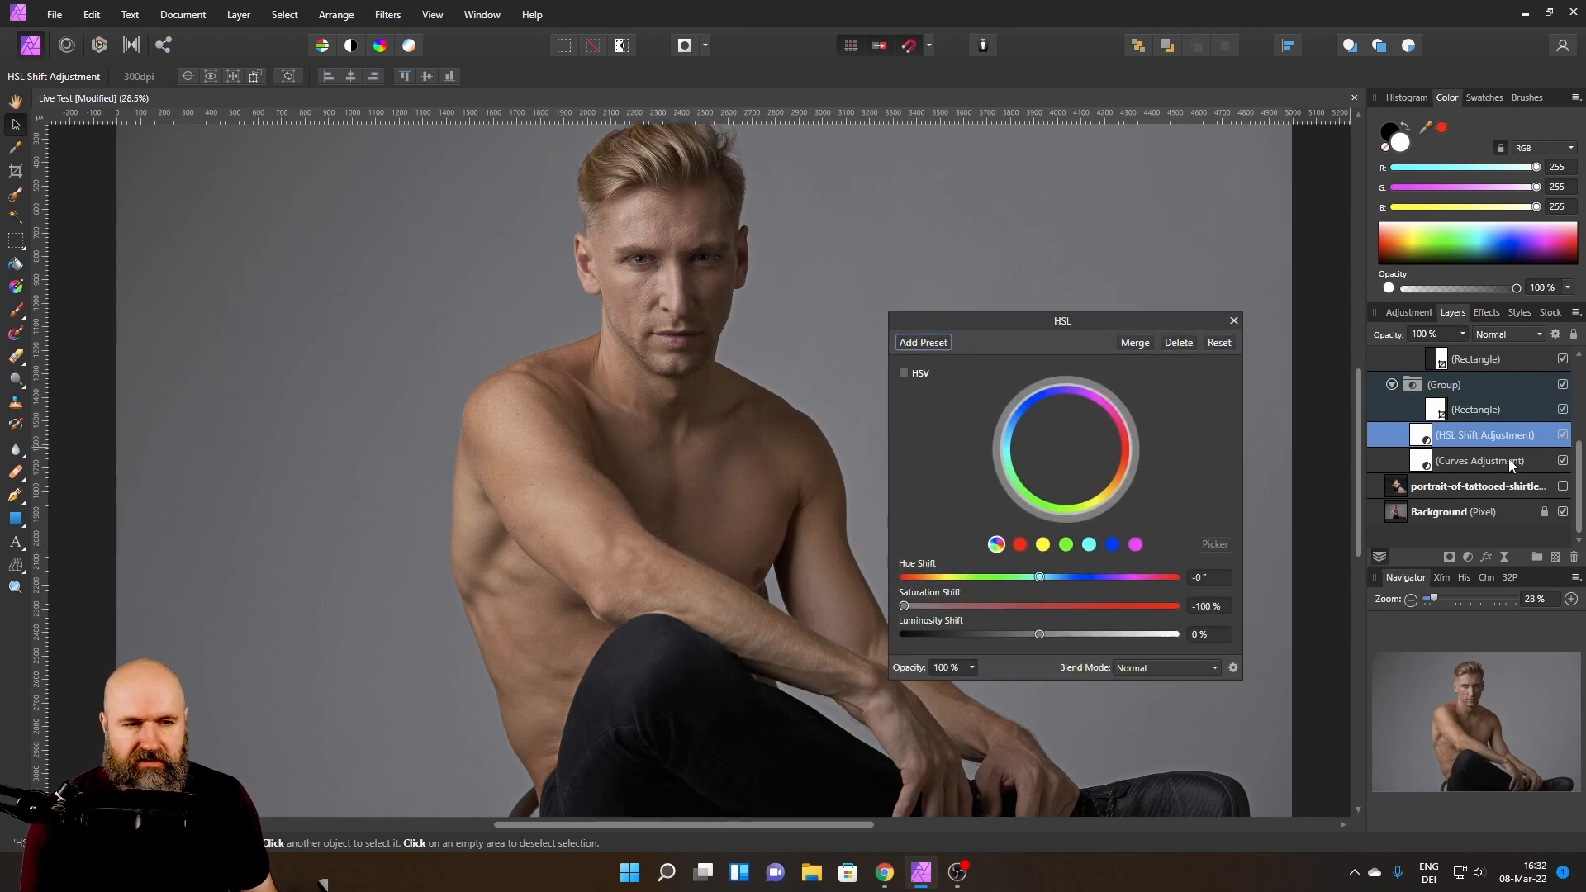
scroll(1528, 434, up, 5)
click(1563, 410)
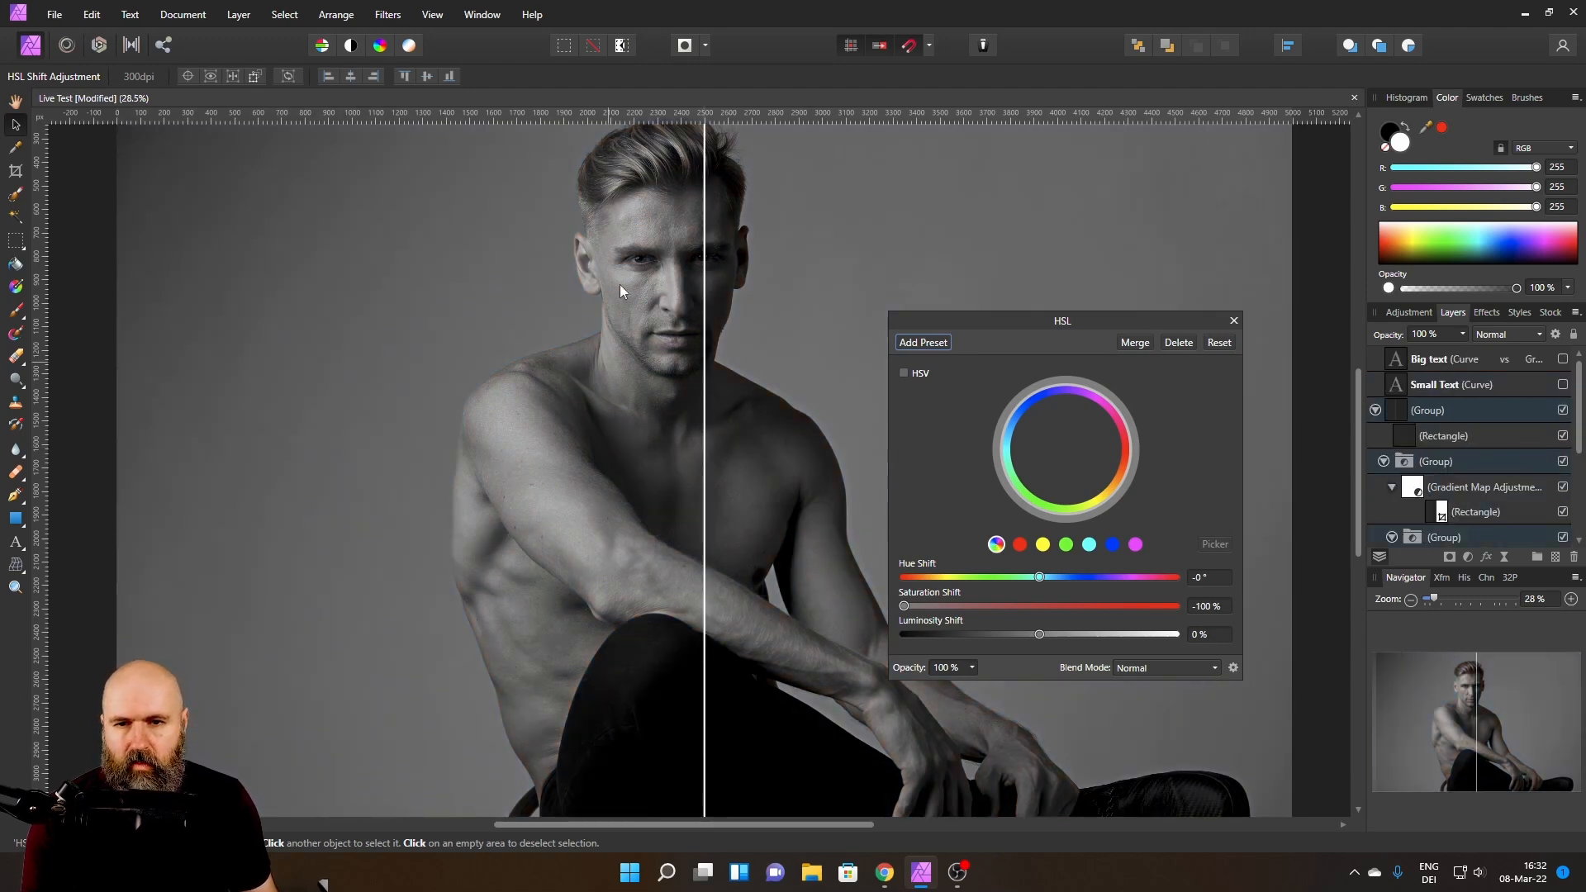
- Set the HSL adjustment's Saturation Shift to -100% and close its settings
scroll(1397, 478, down, 3)
mouse_move(904, 607)
mouse_down()
mouse_move(1245, 626)
mouse_move(832, 610)
mouse_move(1197, 603)
mouse_move(877, 597)
mouse_up()
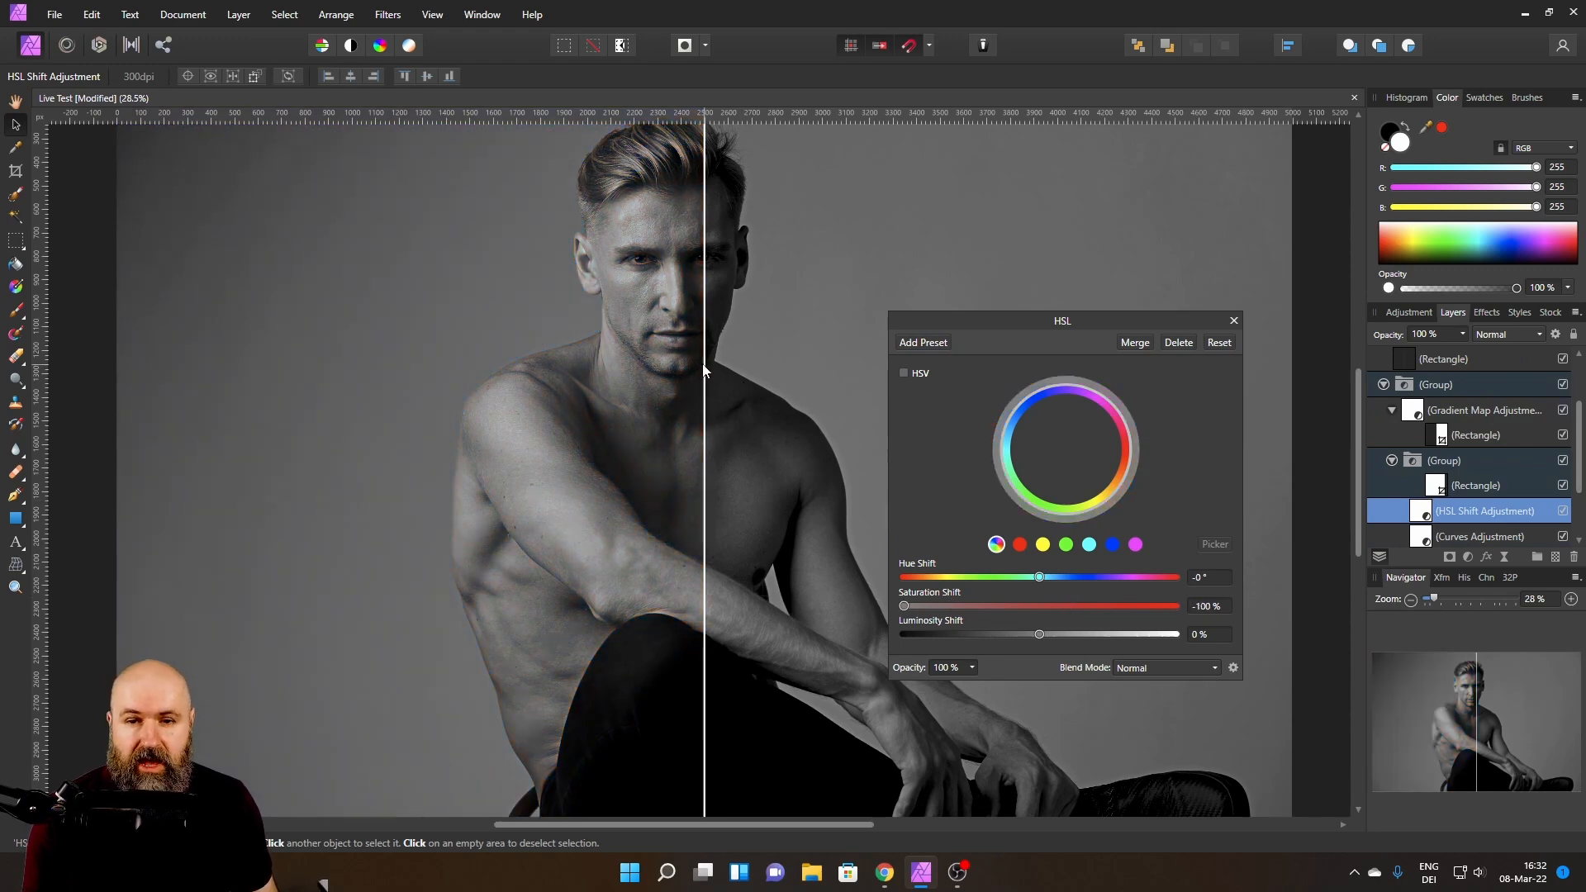
click(1233, 320)
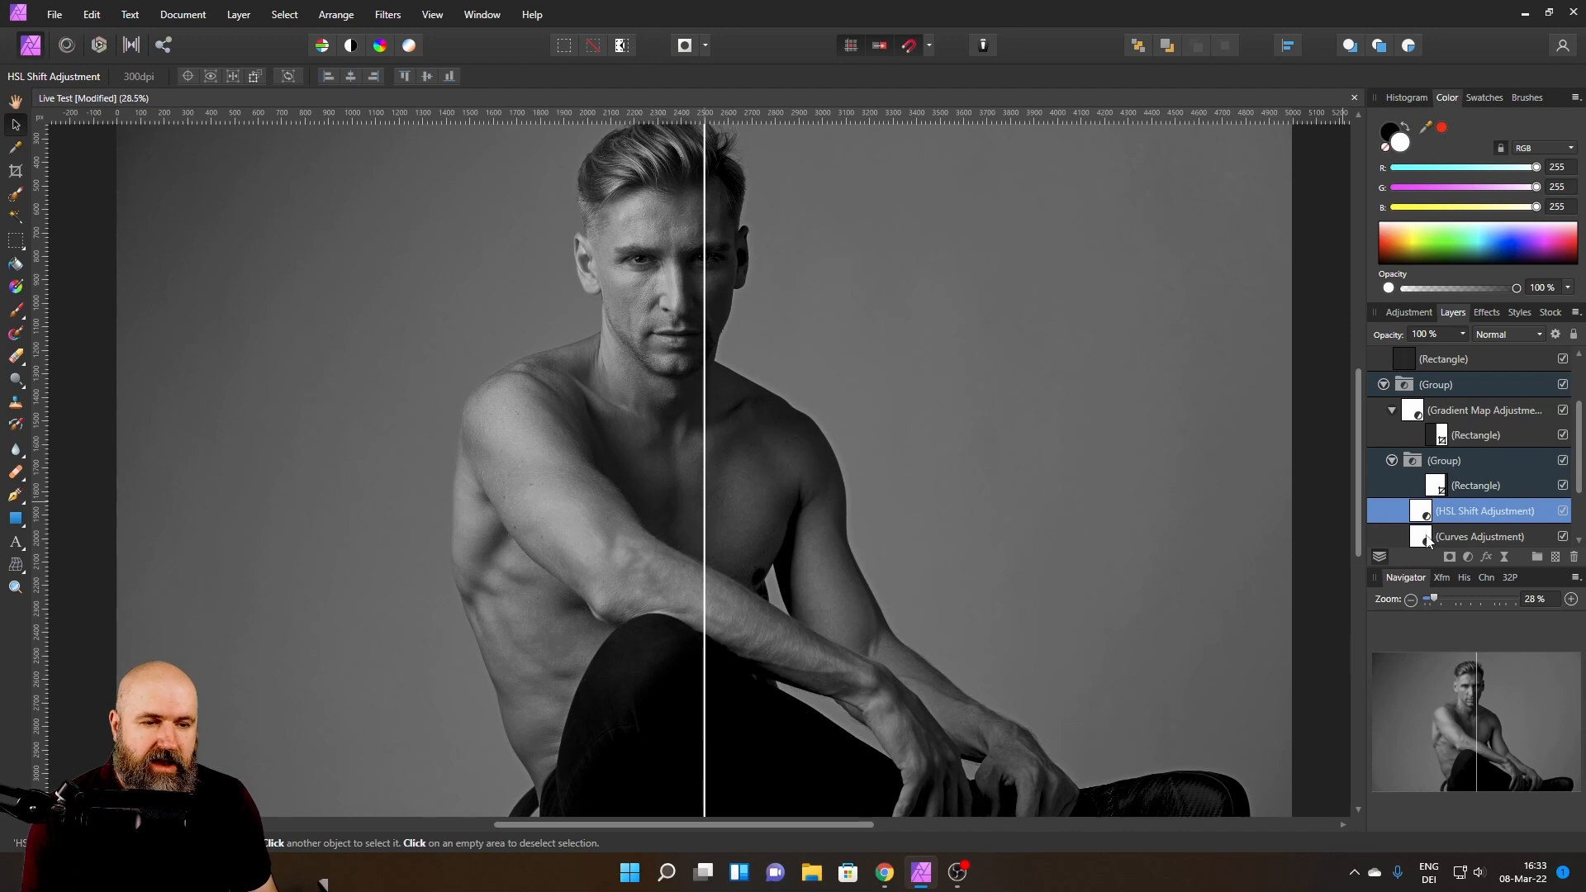
- Toggle the Curves adjustment's visibility off and on to compare its effect on the photo
click(1432, 536)
scroll(1424, 493, down, 2)
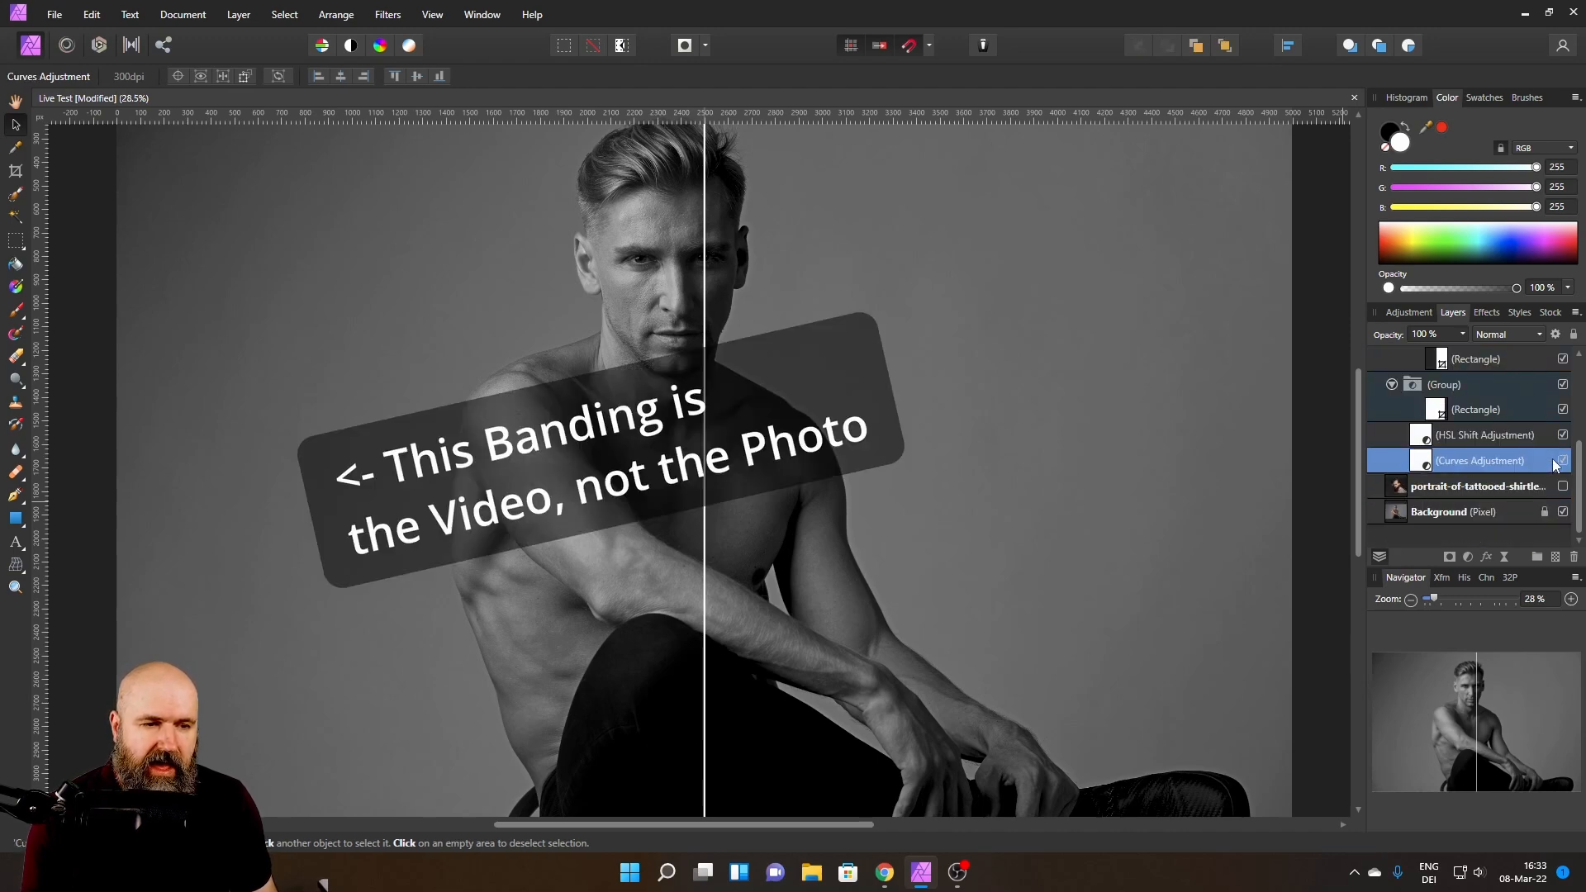
click(1561, 460)
click(1561, 459)
click(1561, 459)
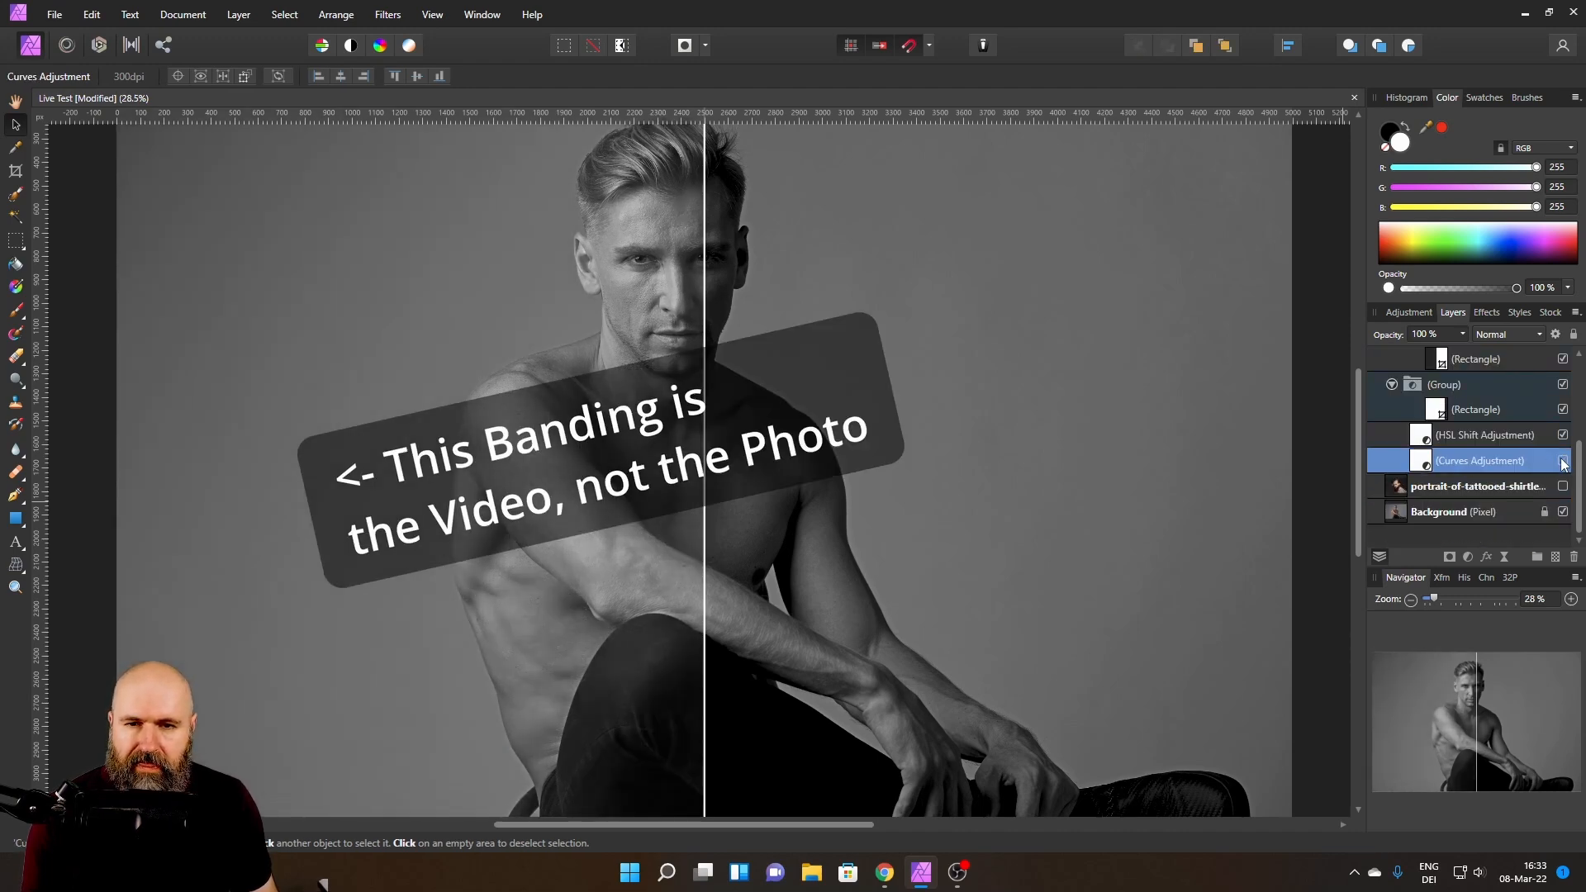
click(1561, 459)
- In the Curves adjustment, move the black point to X 0.076, the white point to X 0.912, and the upper midtone point to 0.607, 0.567
double_click(1423, 465)
drag(1034, 265, 955, 251)
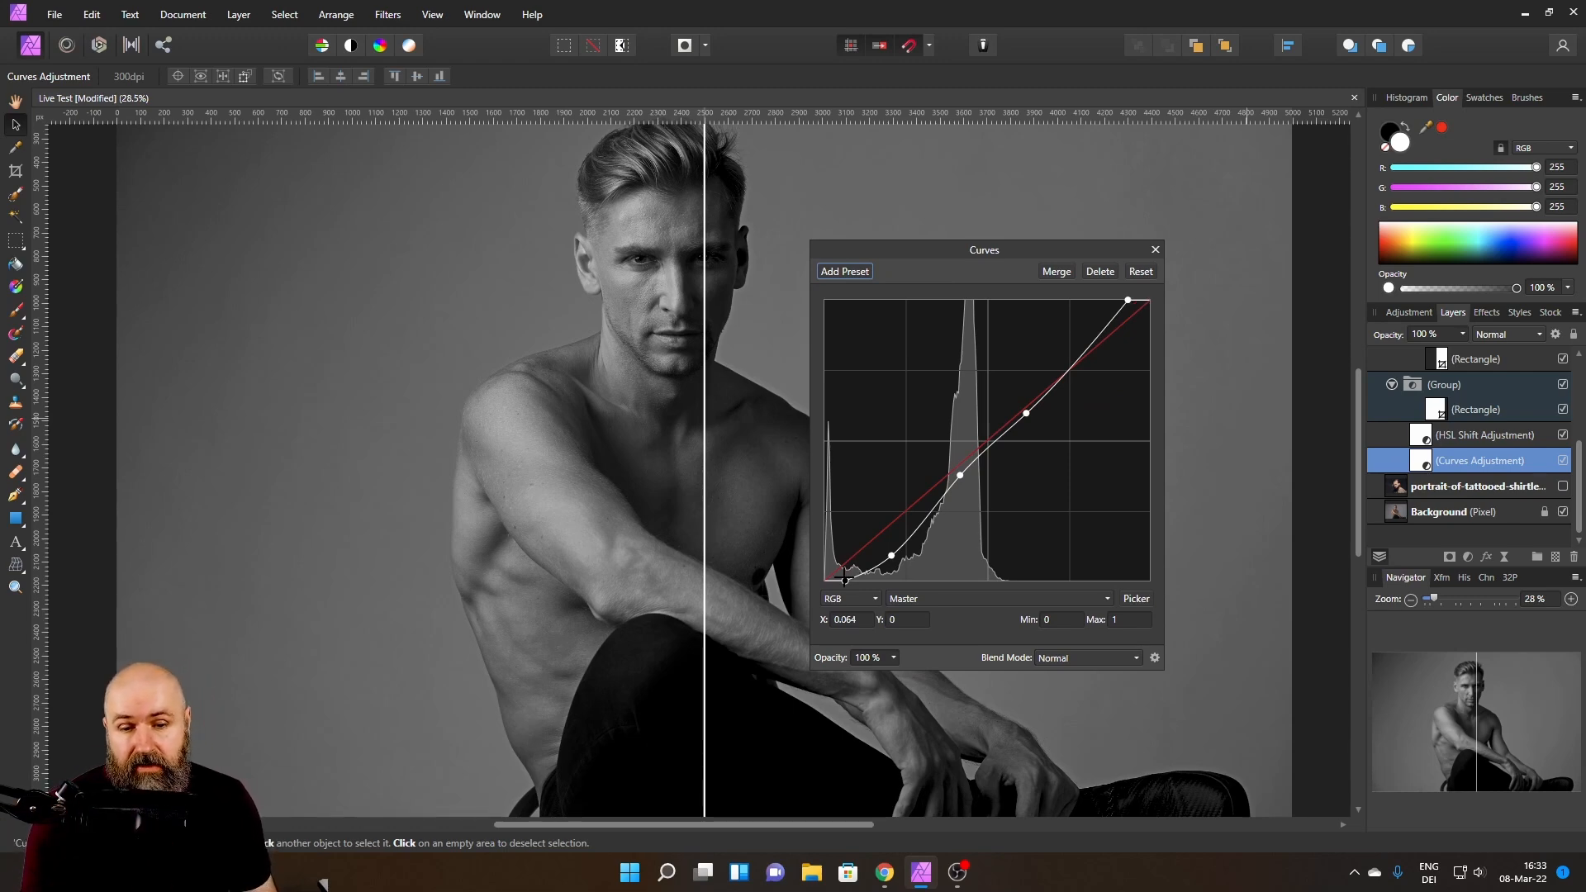
mouse_move(844, 575)
mouse_down()
mouse_move(829, 582)
mouse_move(851, 595)
mouse_up()
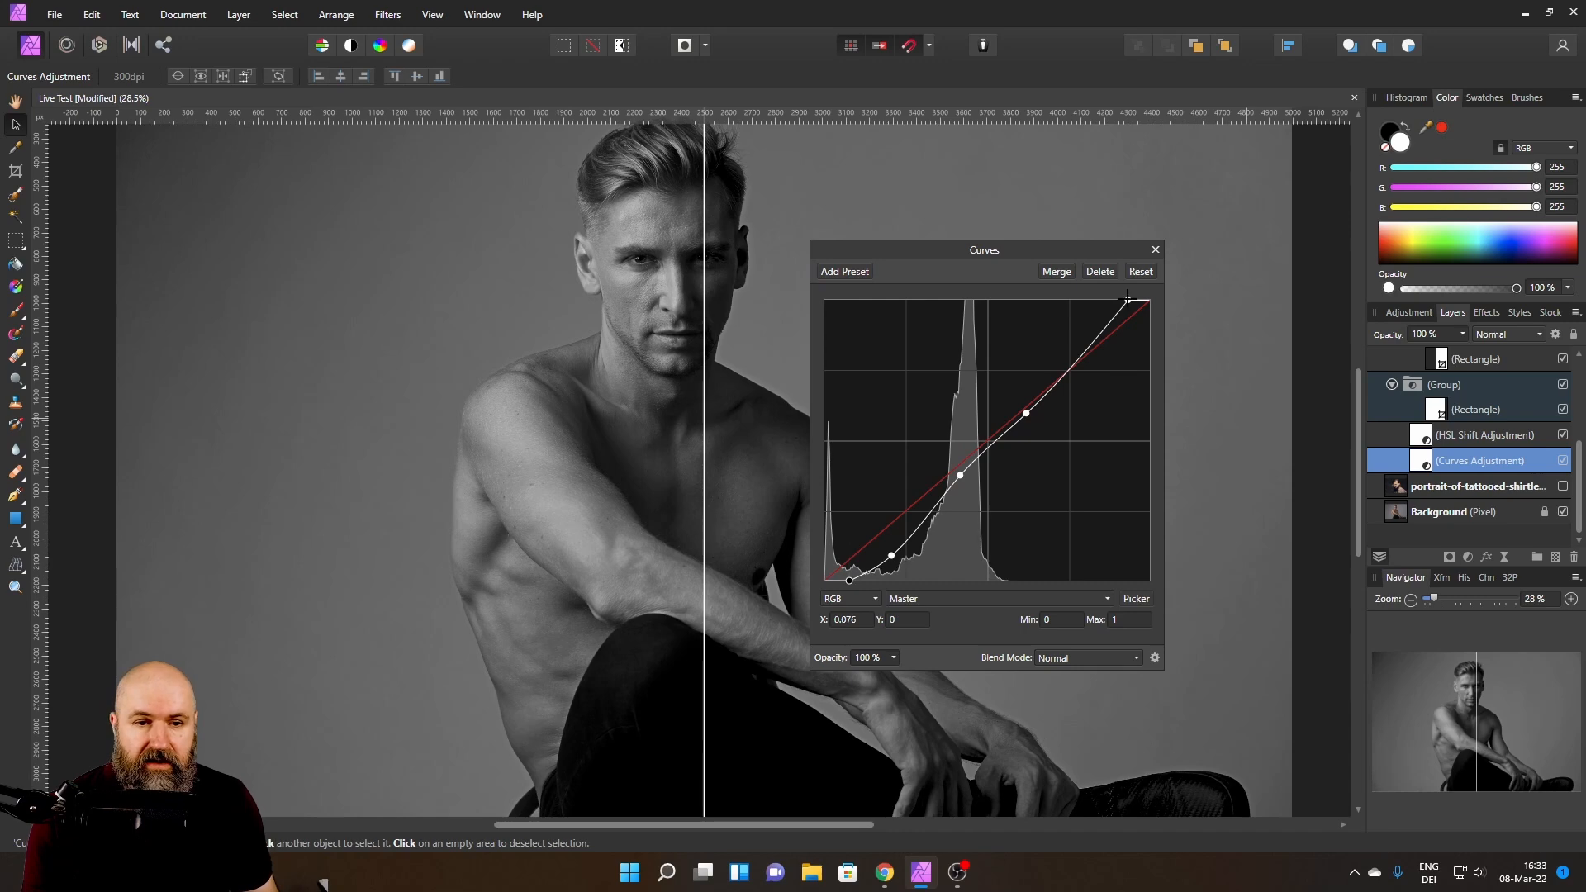
mouse_move(1127, 300)
mouse_down()
mouse_move(1153, 304)
mouse_move(1123, 303)
mouse_up()
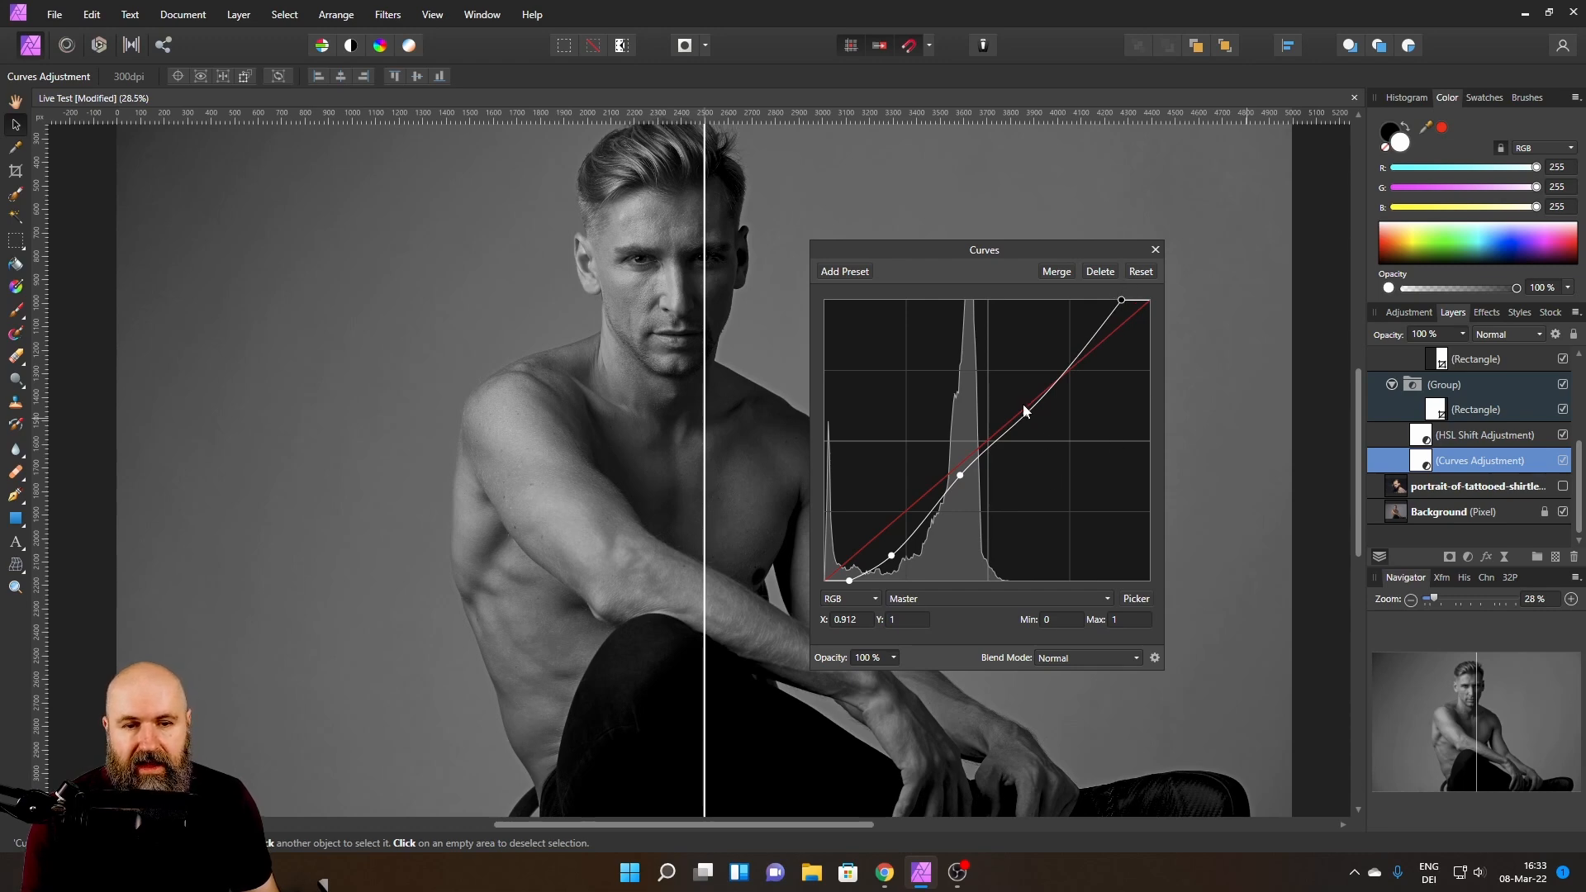
mouse_move(1025, 413)
mouse_down()
mouse_move(1010, 413)
mouse_move(1023, 423)
mouse_up()
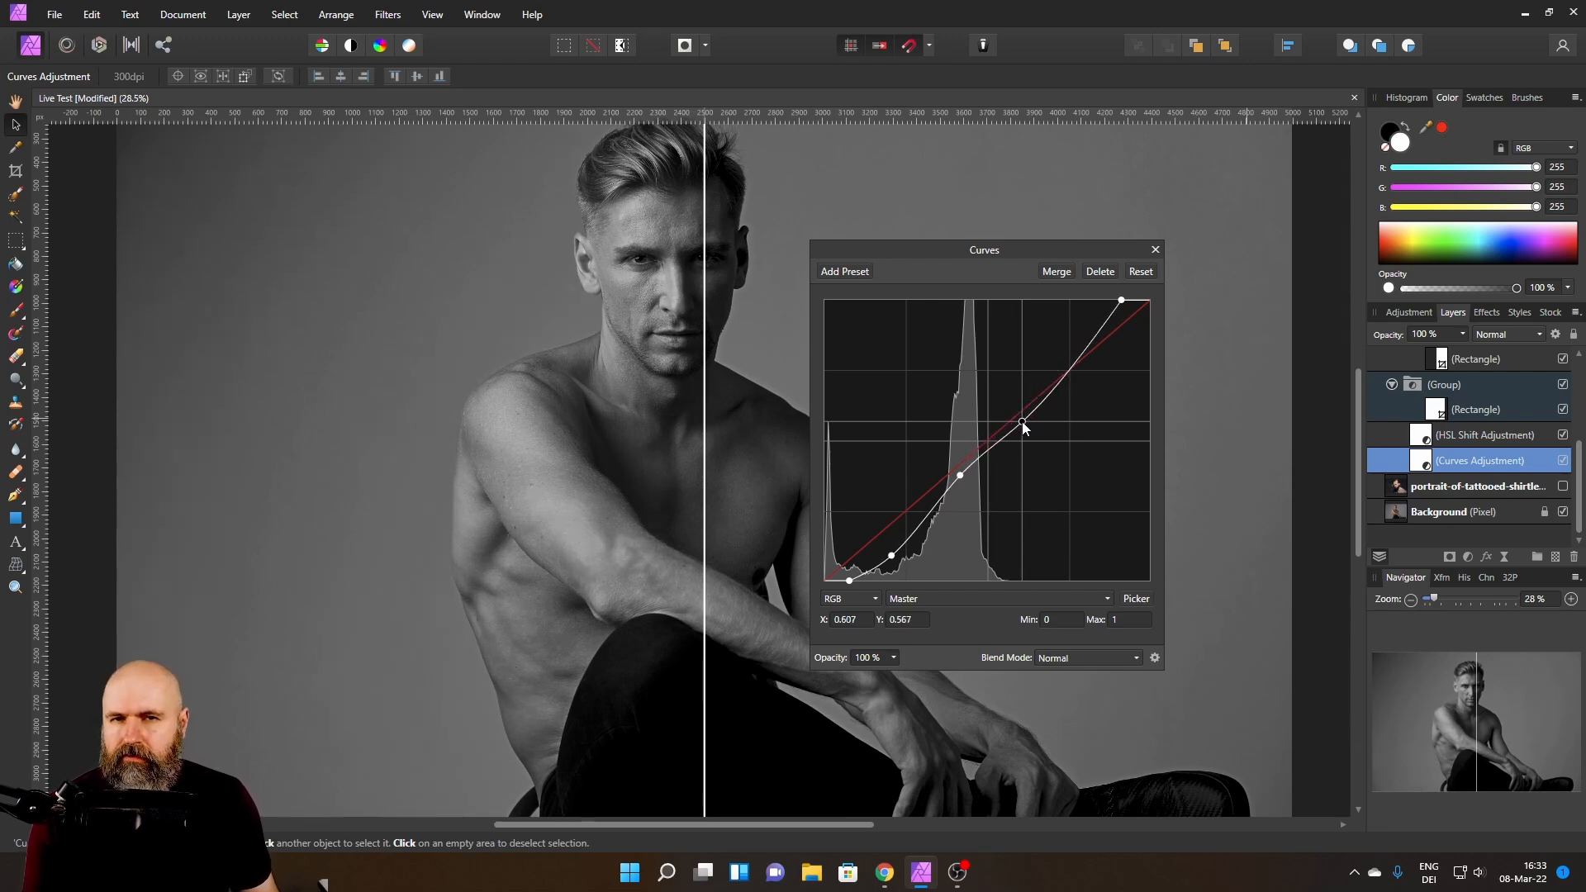
- In the Curves adjustment, set the upper midtone point to 0.607, 0.585, move the white point slightly toward full input, and close the settings
drag(1023, 421, 1023, 411)
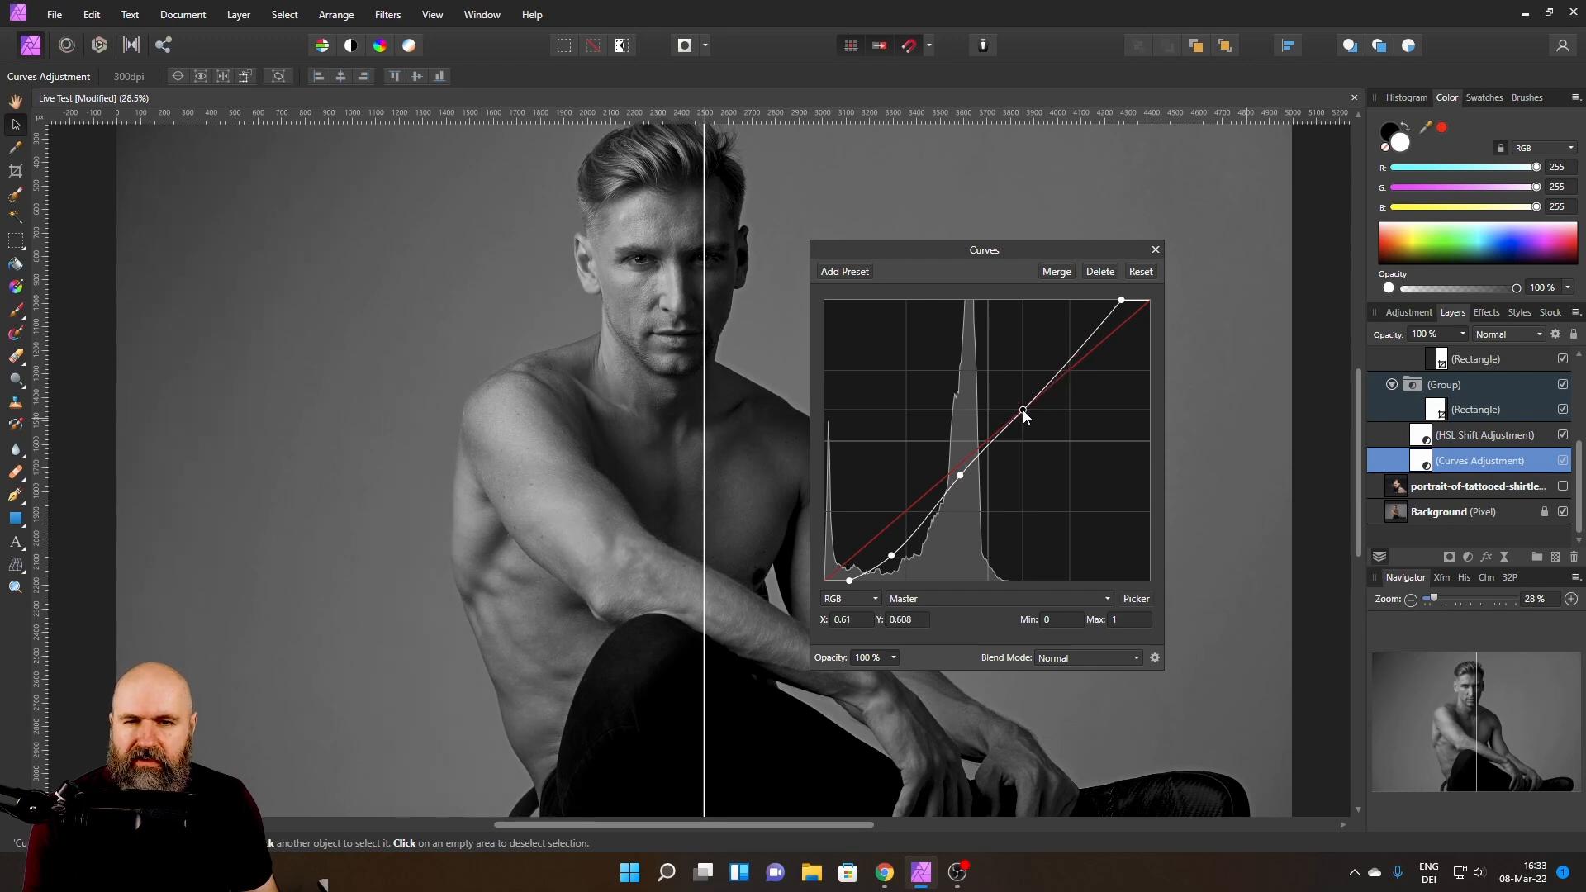
scroll(662, 265, up, 6)
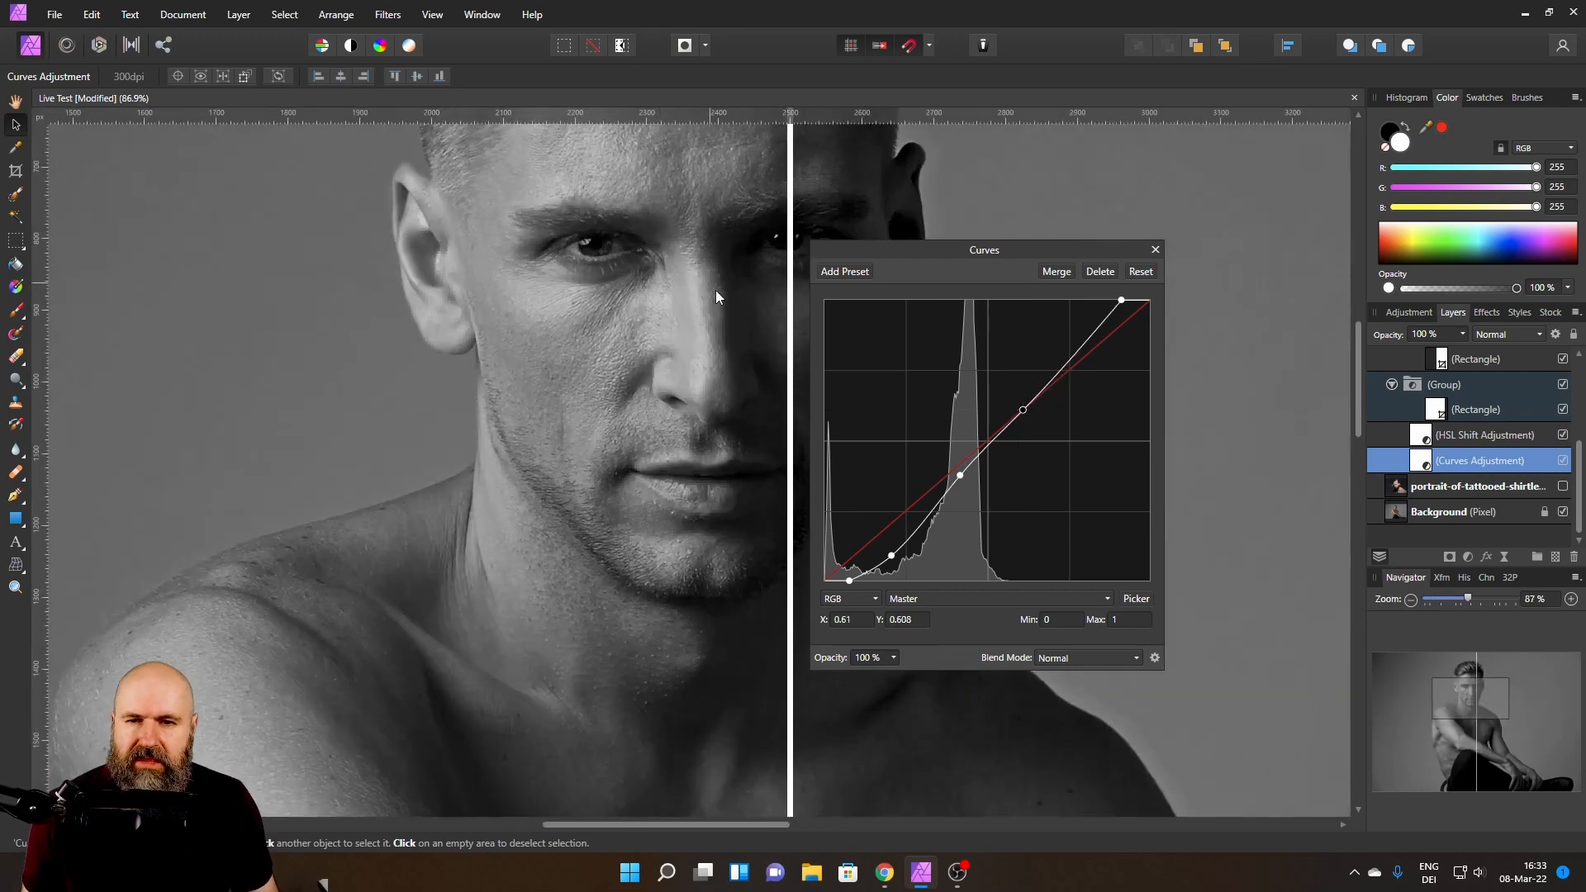
drag(781, 473, 727, 409)
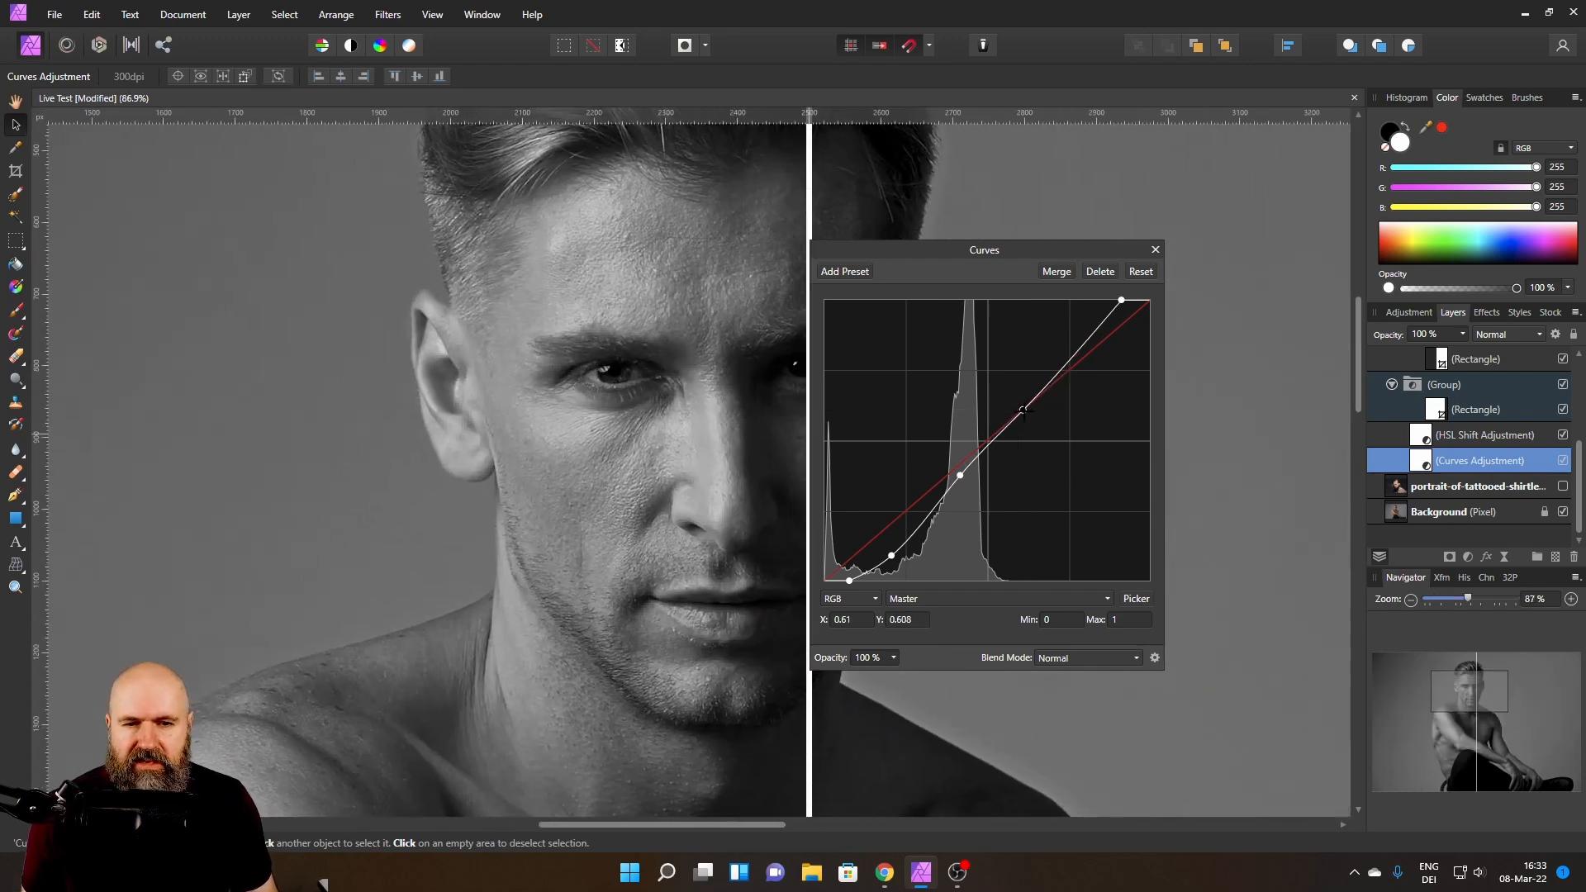
mouse_move(1028, 413)
mouse_down()
mouse_move(1035, 424)
mouse_move(1008, 386)
mouse_move(1023, 415)
mouse_up()
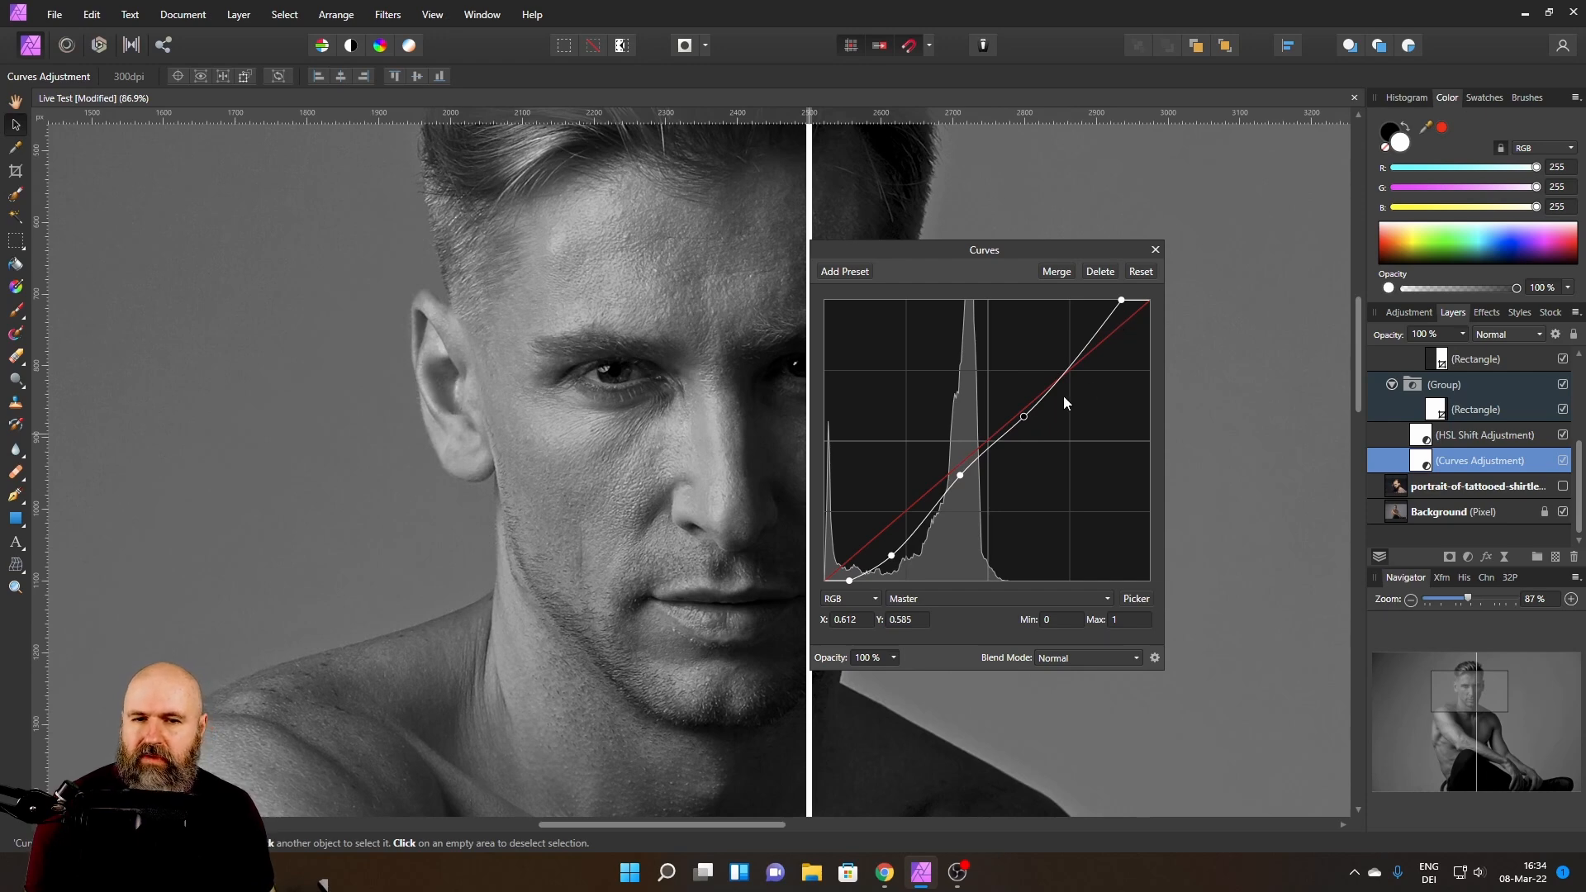
drag(1024, 417, 1022, 416)
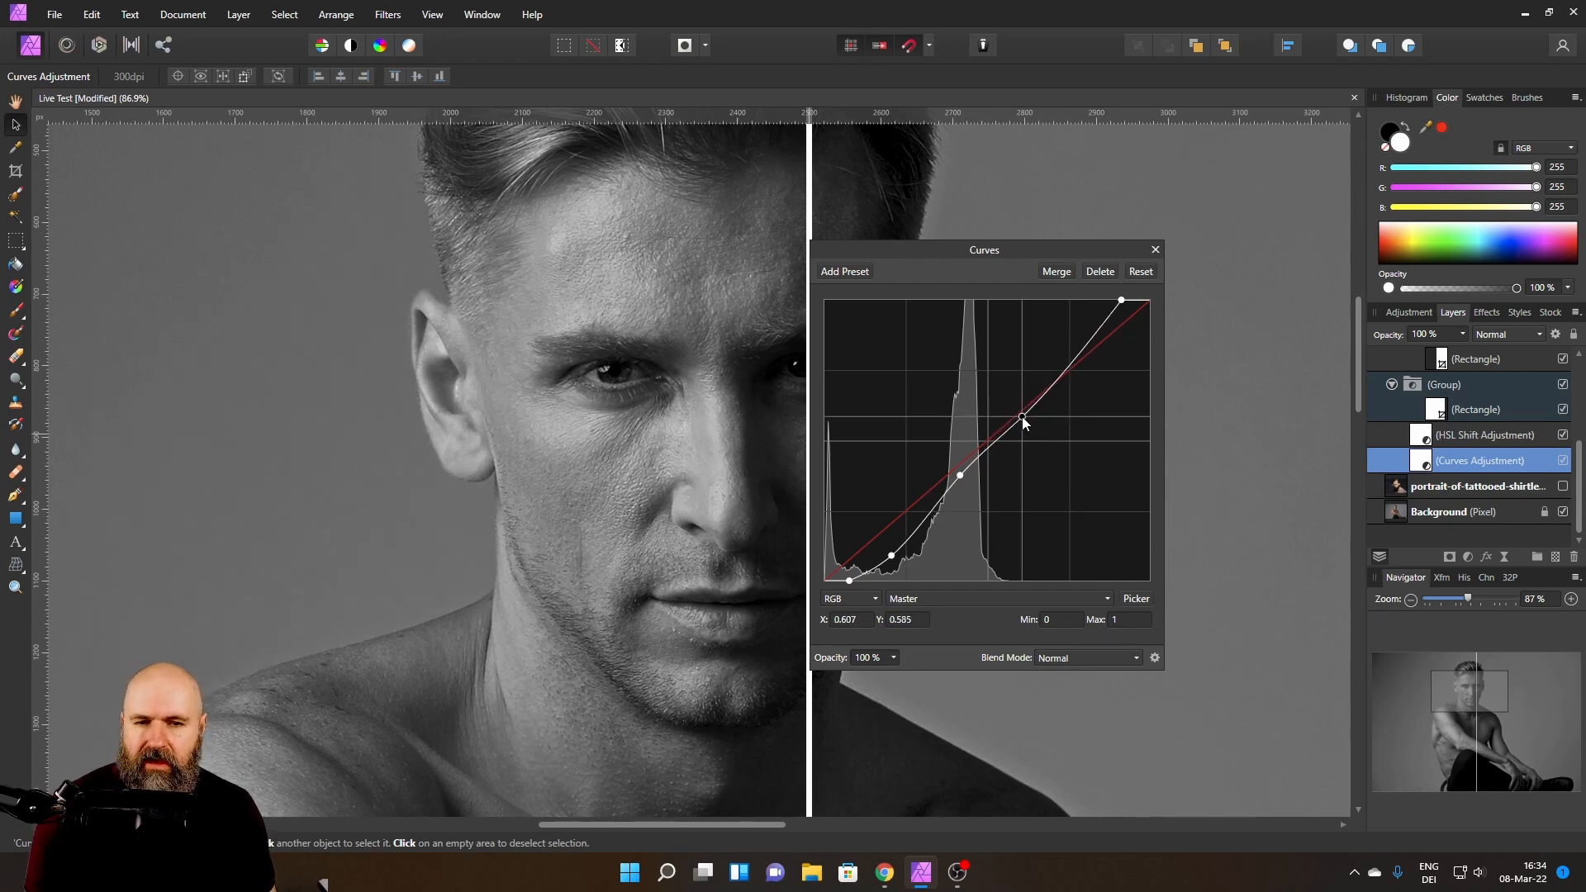
drag(1120, 300, 1126, 300)
click(1155, 250)
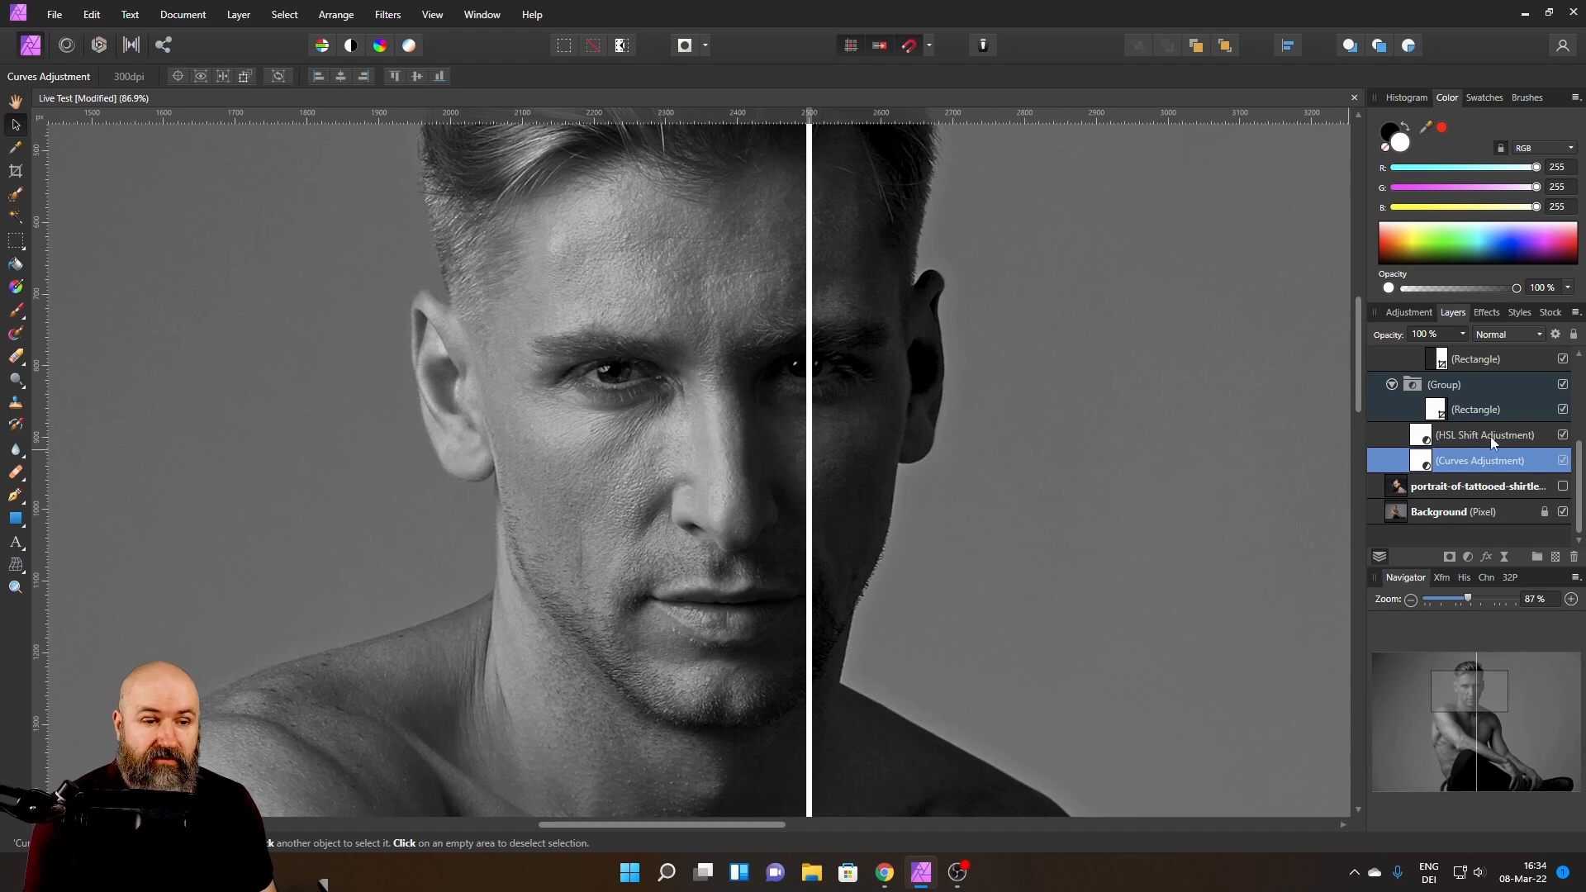
- Open the Gradient Map adjustment to review its gradient stops, and close its settings
scroll(1474, 421, up, 3)
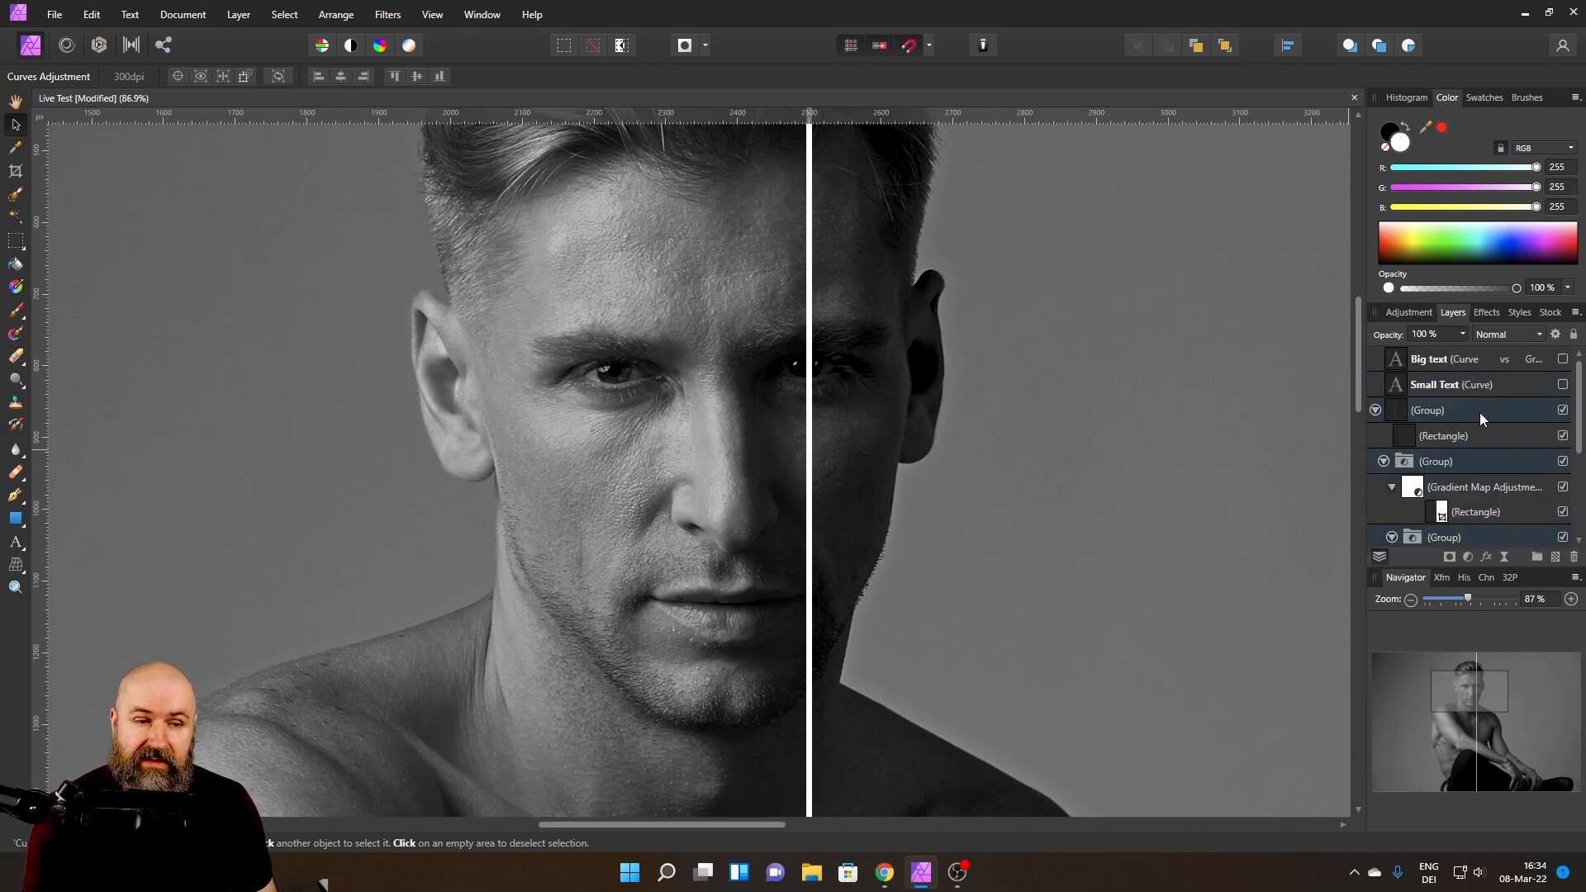
double_click(1435, 492)
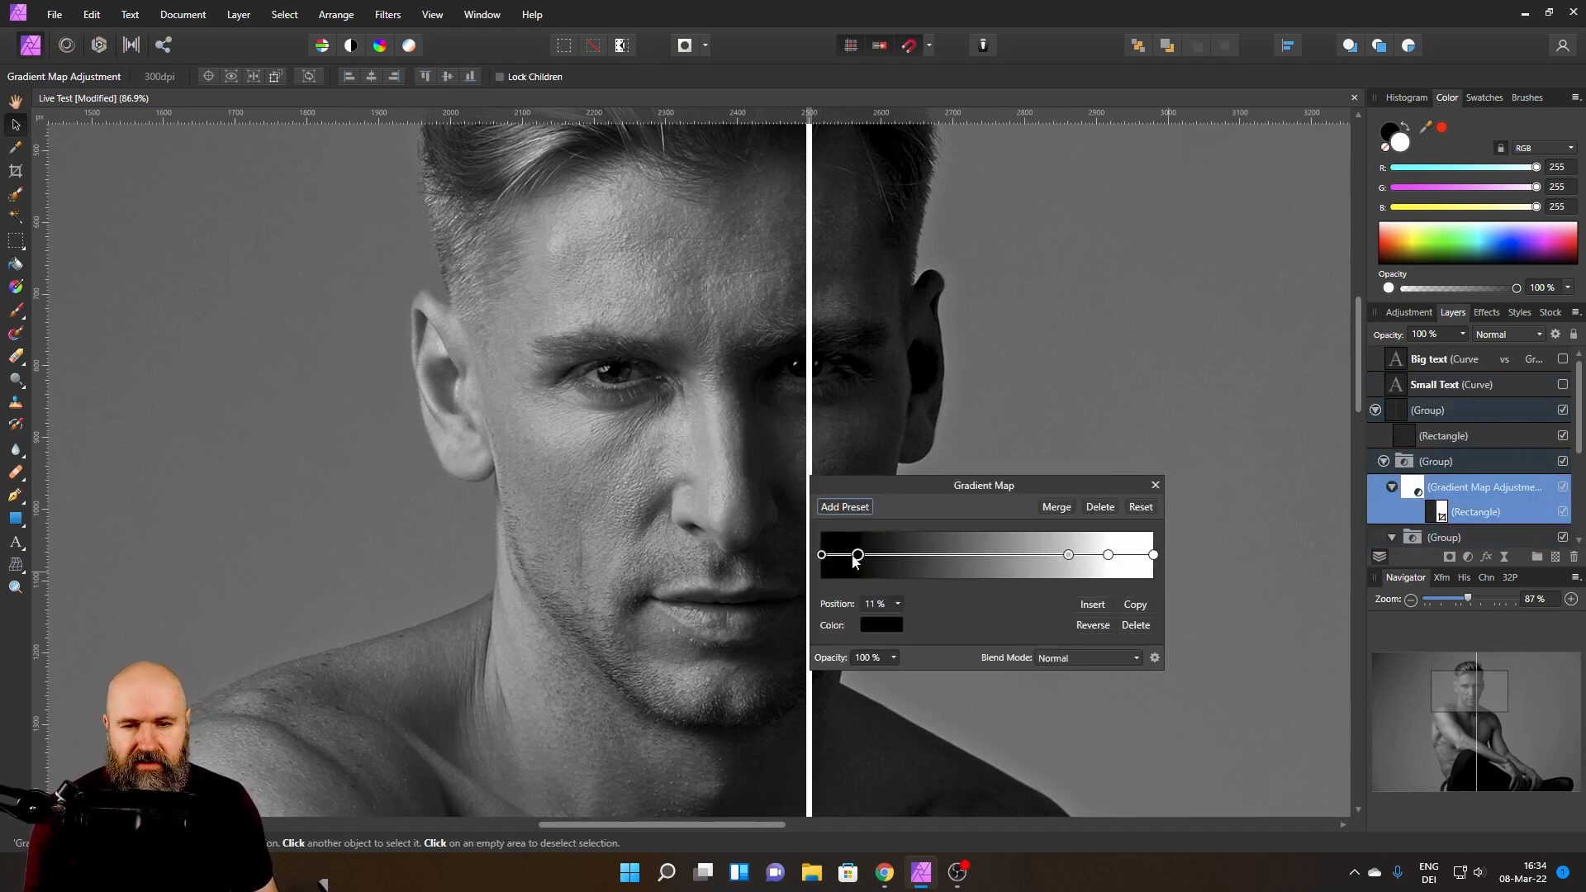
click(1156, 485)
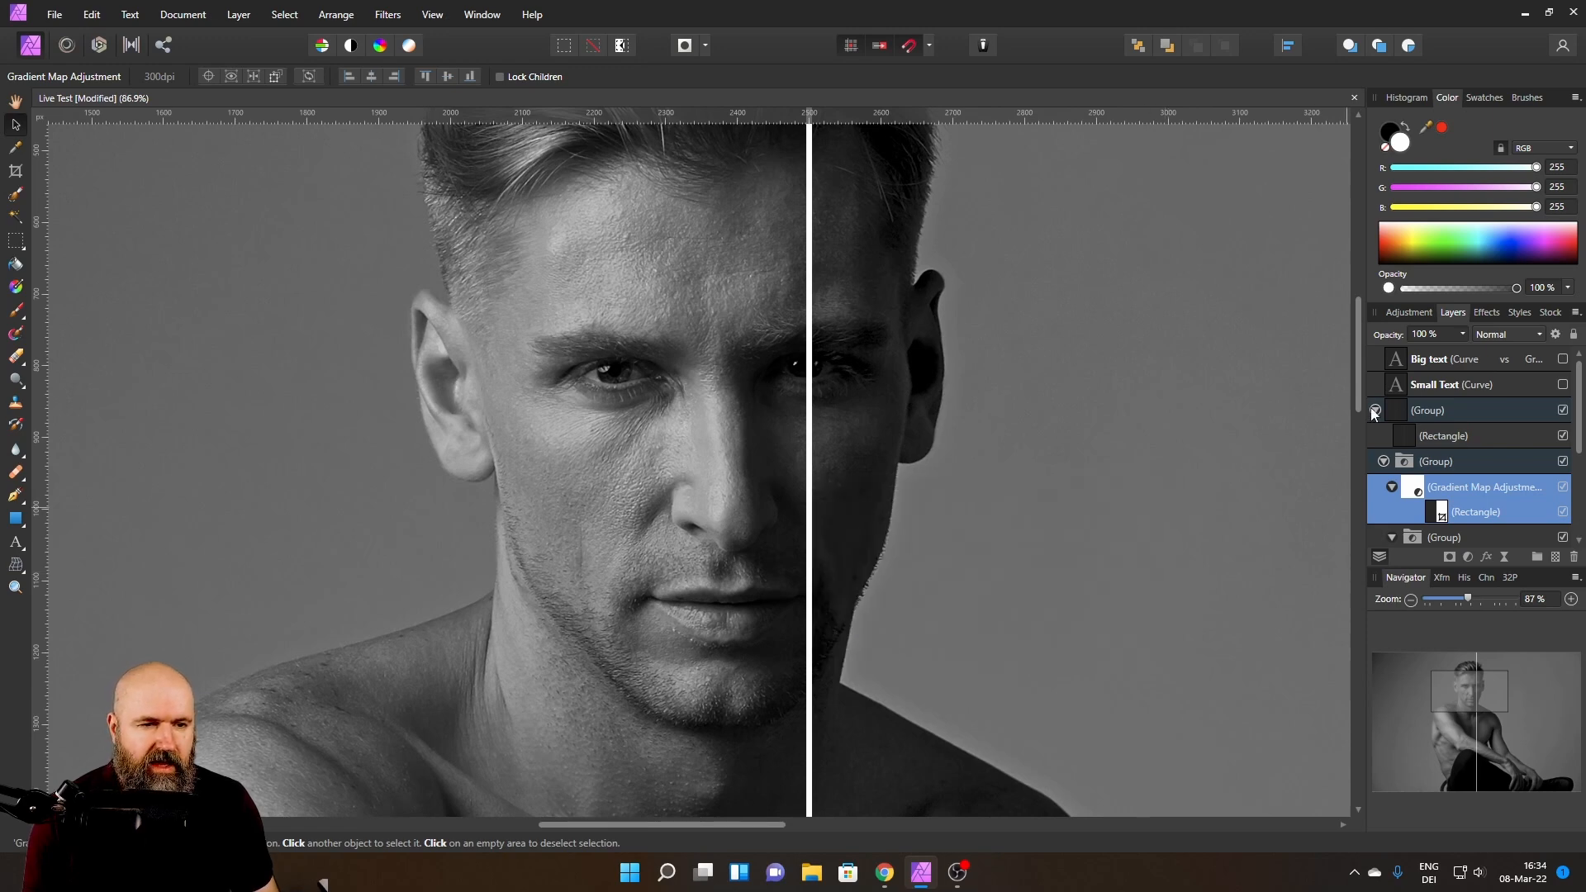
- Show the Small Text labels, select the divider line's group, and sweep it across the portrait to compare both conversions, ending over the face
click(1405, 411)
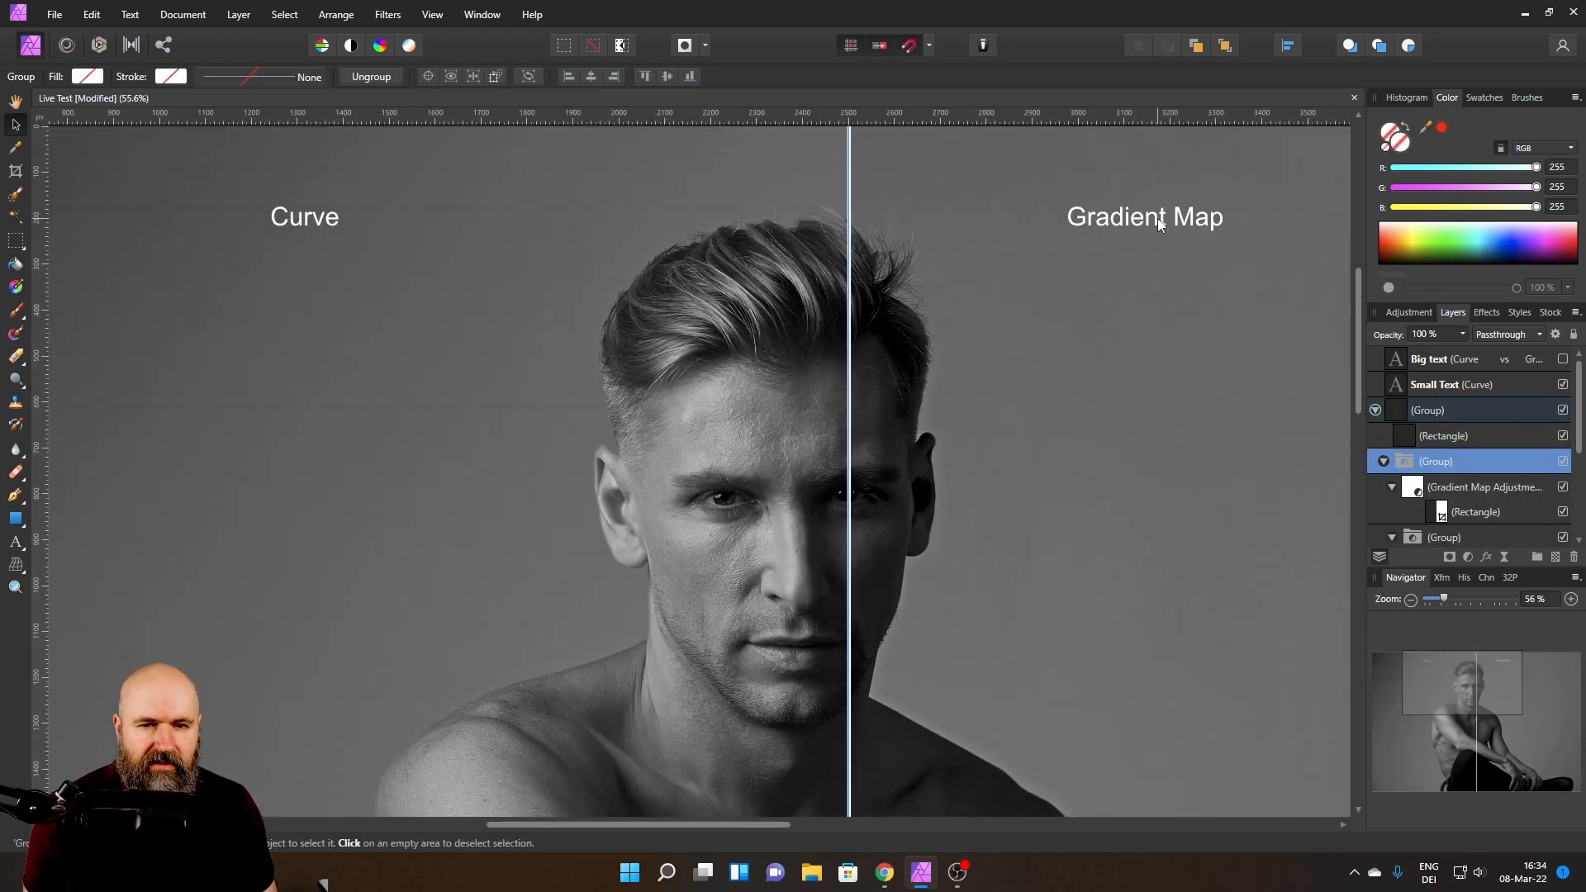
click(1396, 408)
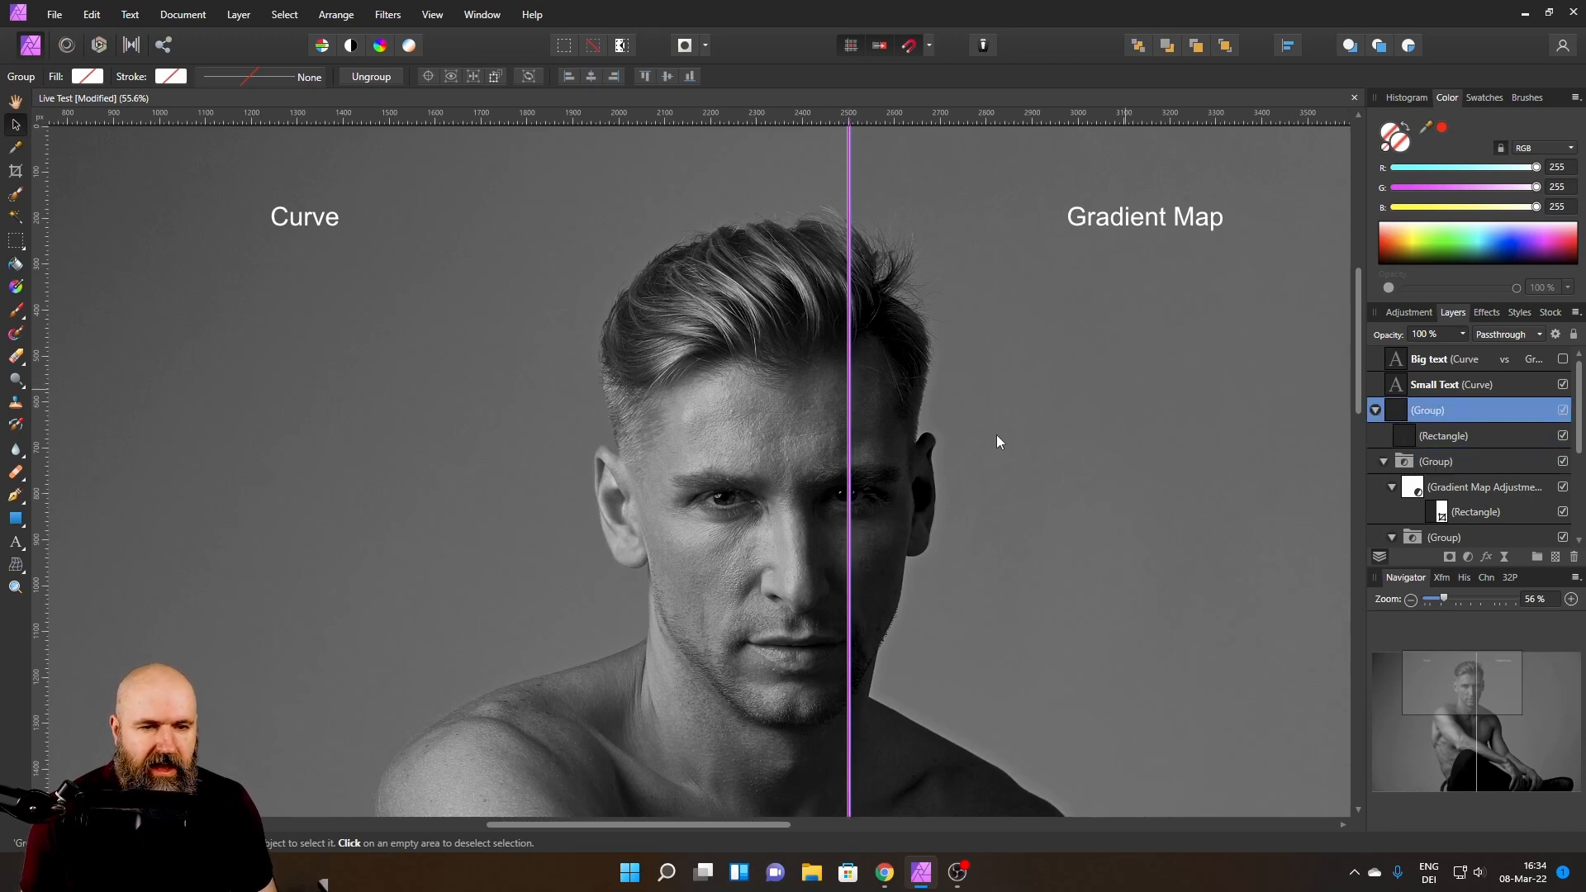
drag(854, 551, 488, 539)
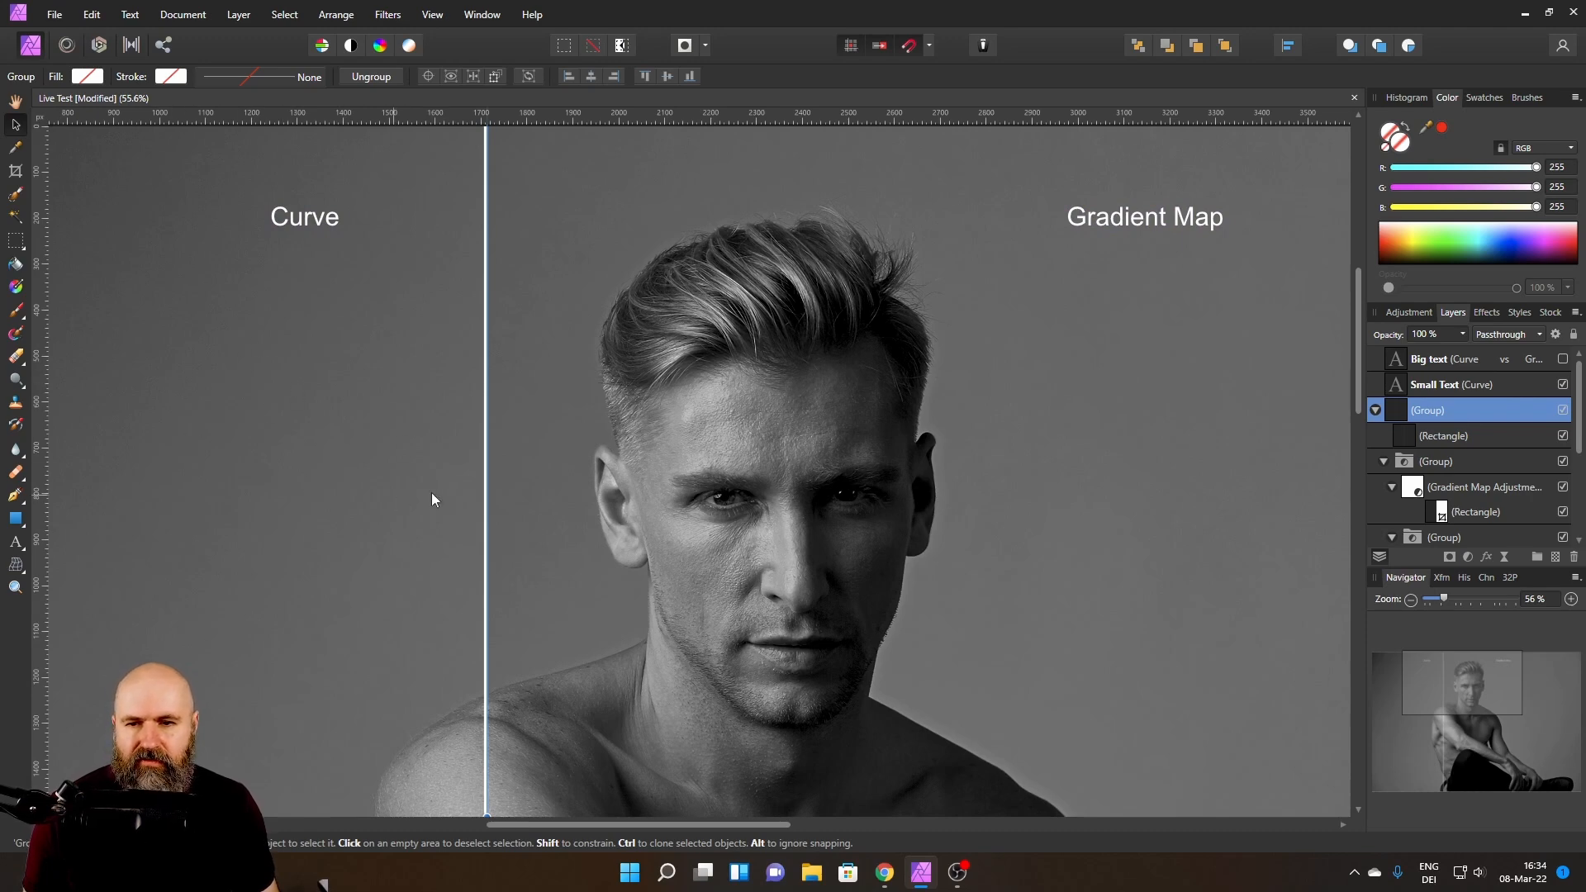
drag(485, 496, 974, 508)
drag(769, 502, 969, 426)
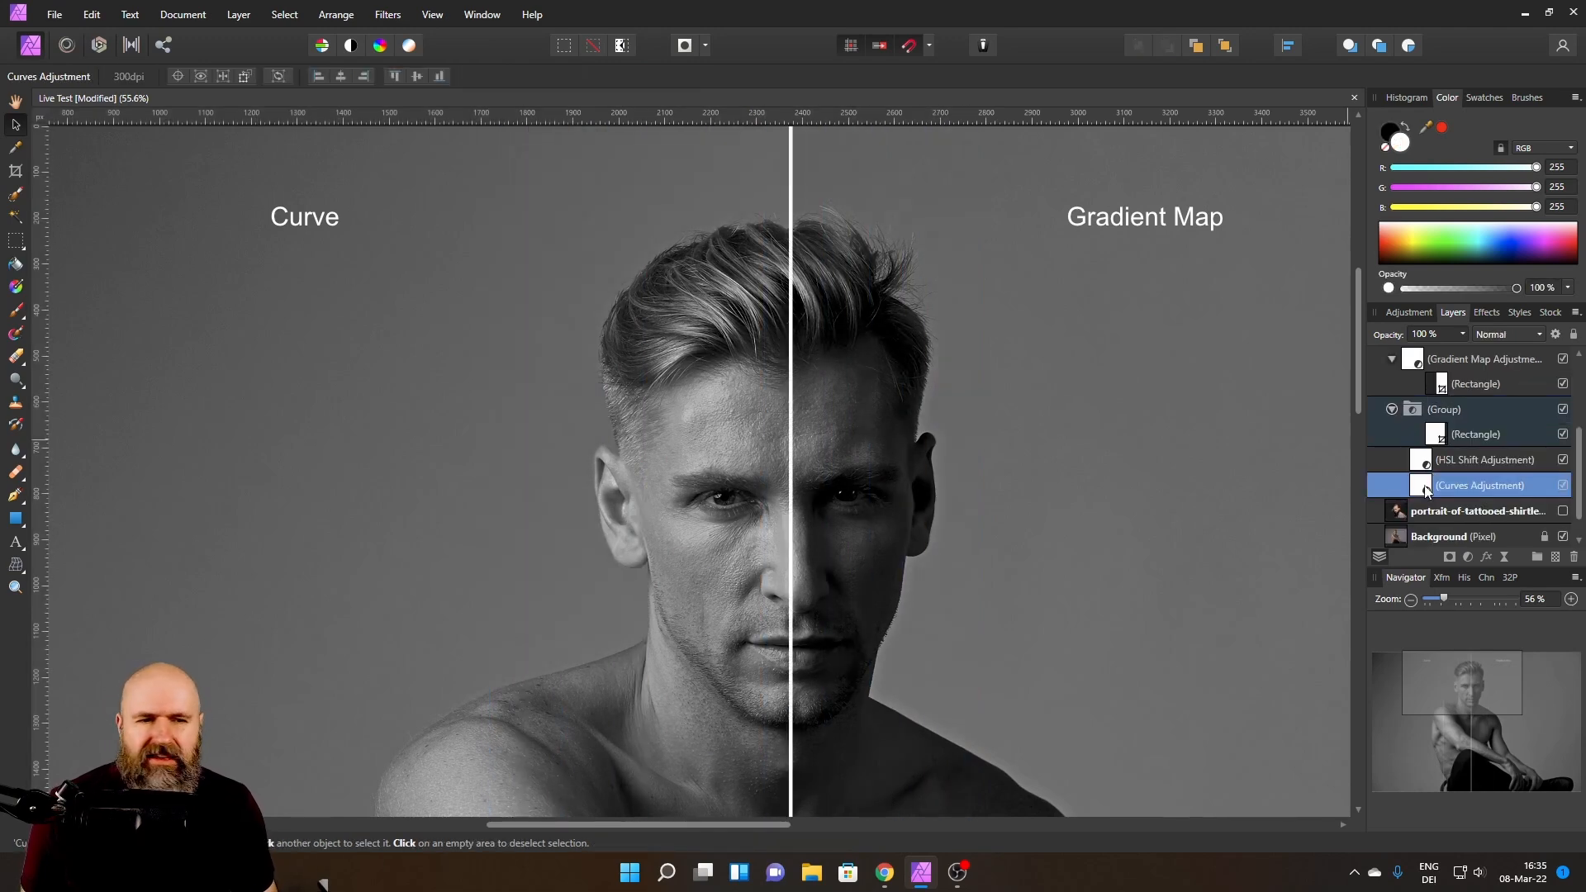
- Open the Curves adjustment's settings to review the curve, and switch to the Gradient Map adjustment's settings to compare their controls
double_click(1425, 487)
drag(917, 245, 970, 245)
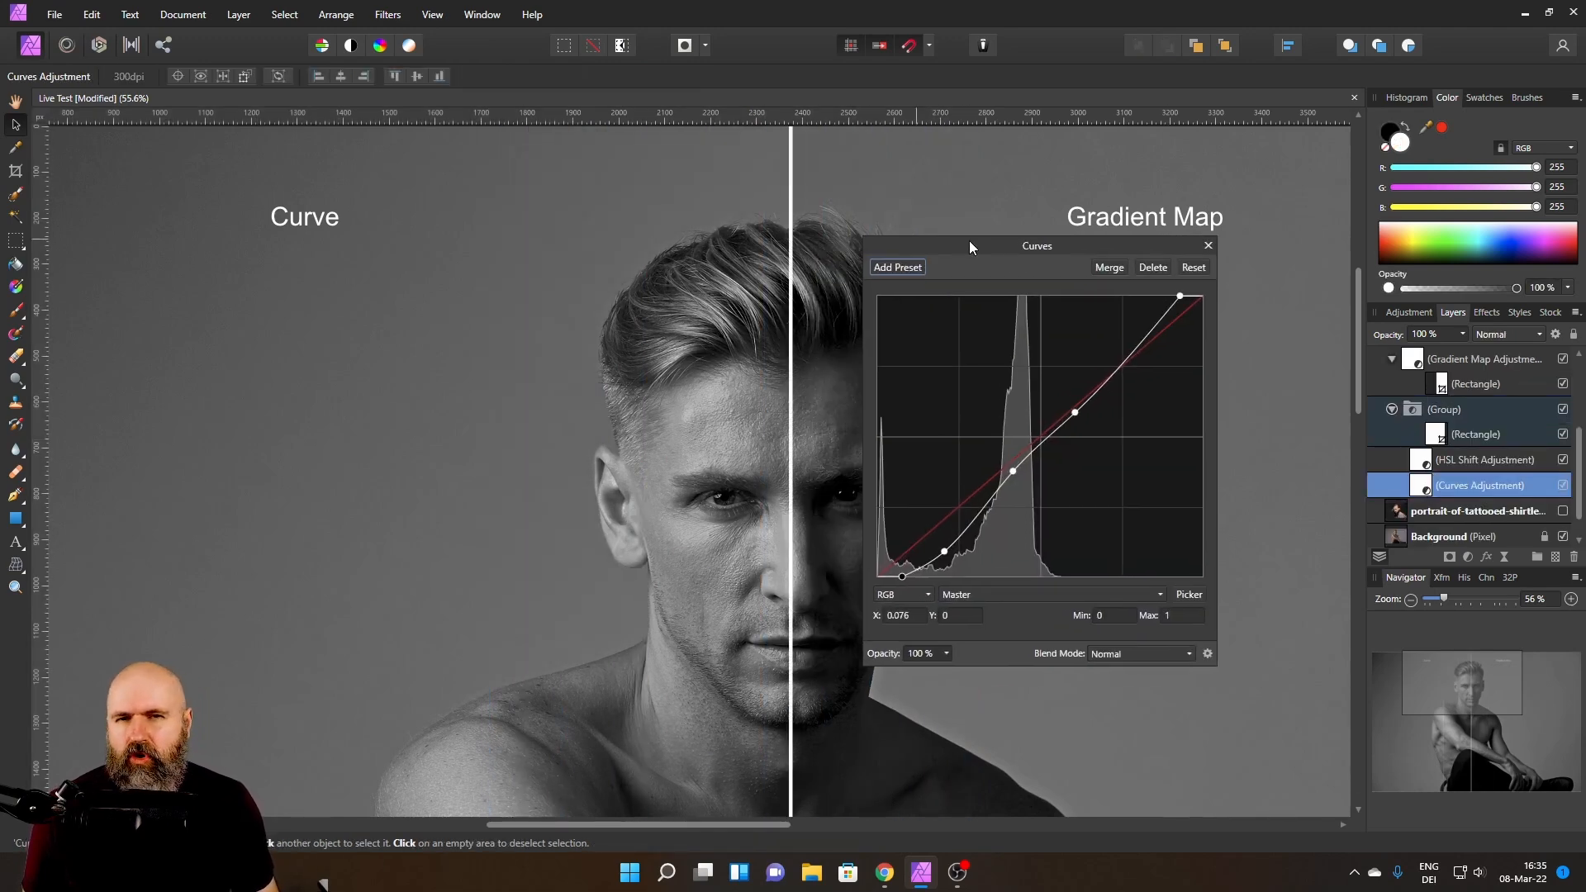
click(1413, 364)
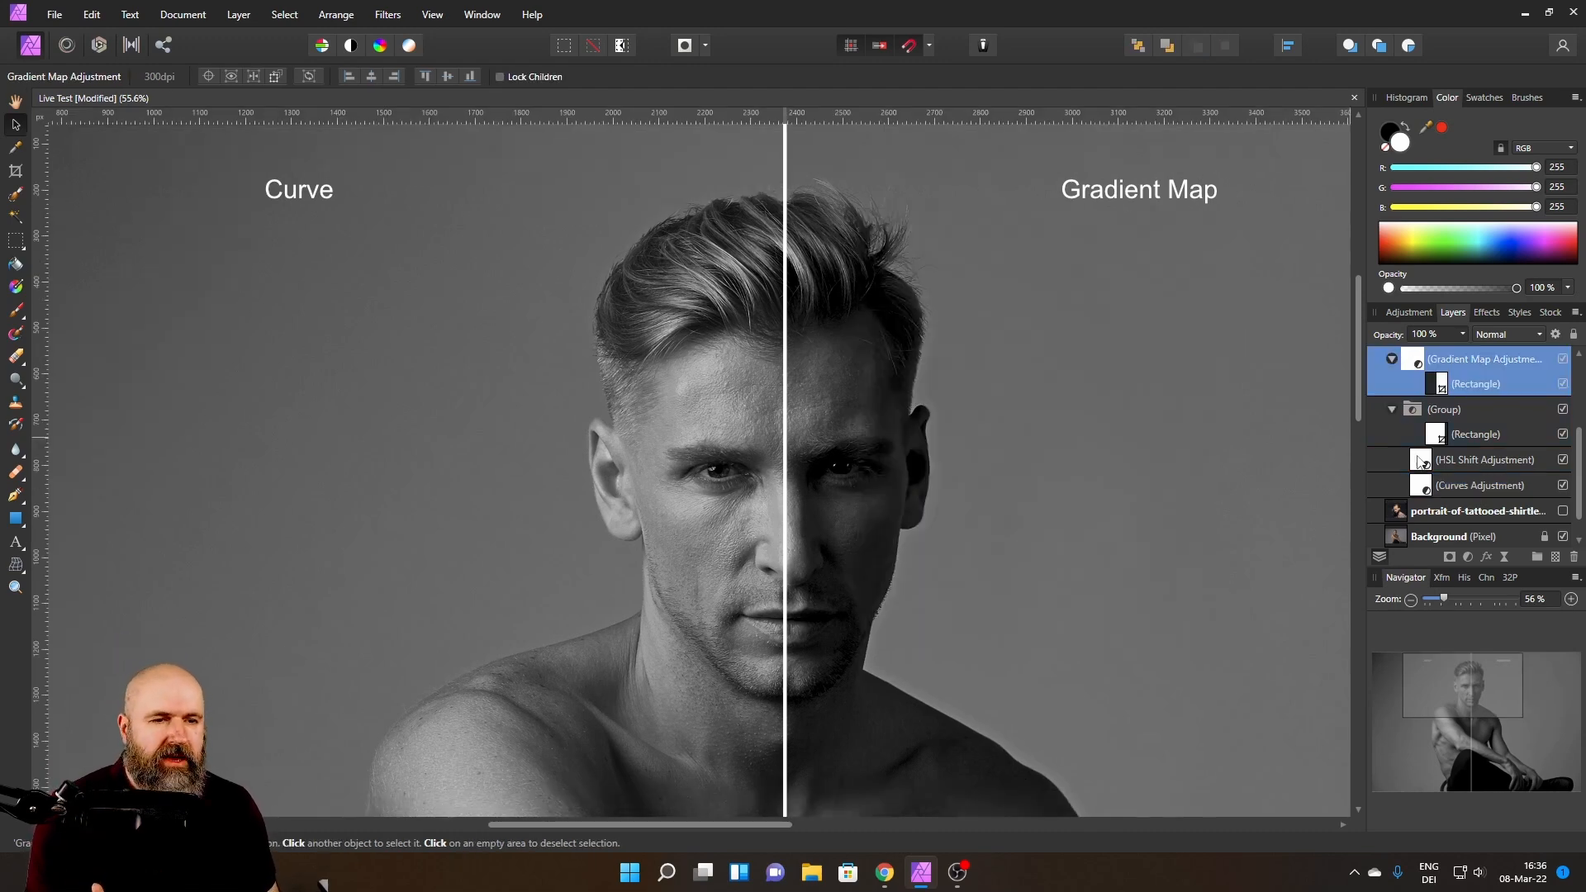
double_click(1417, 361)
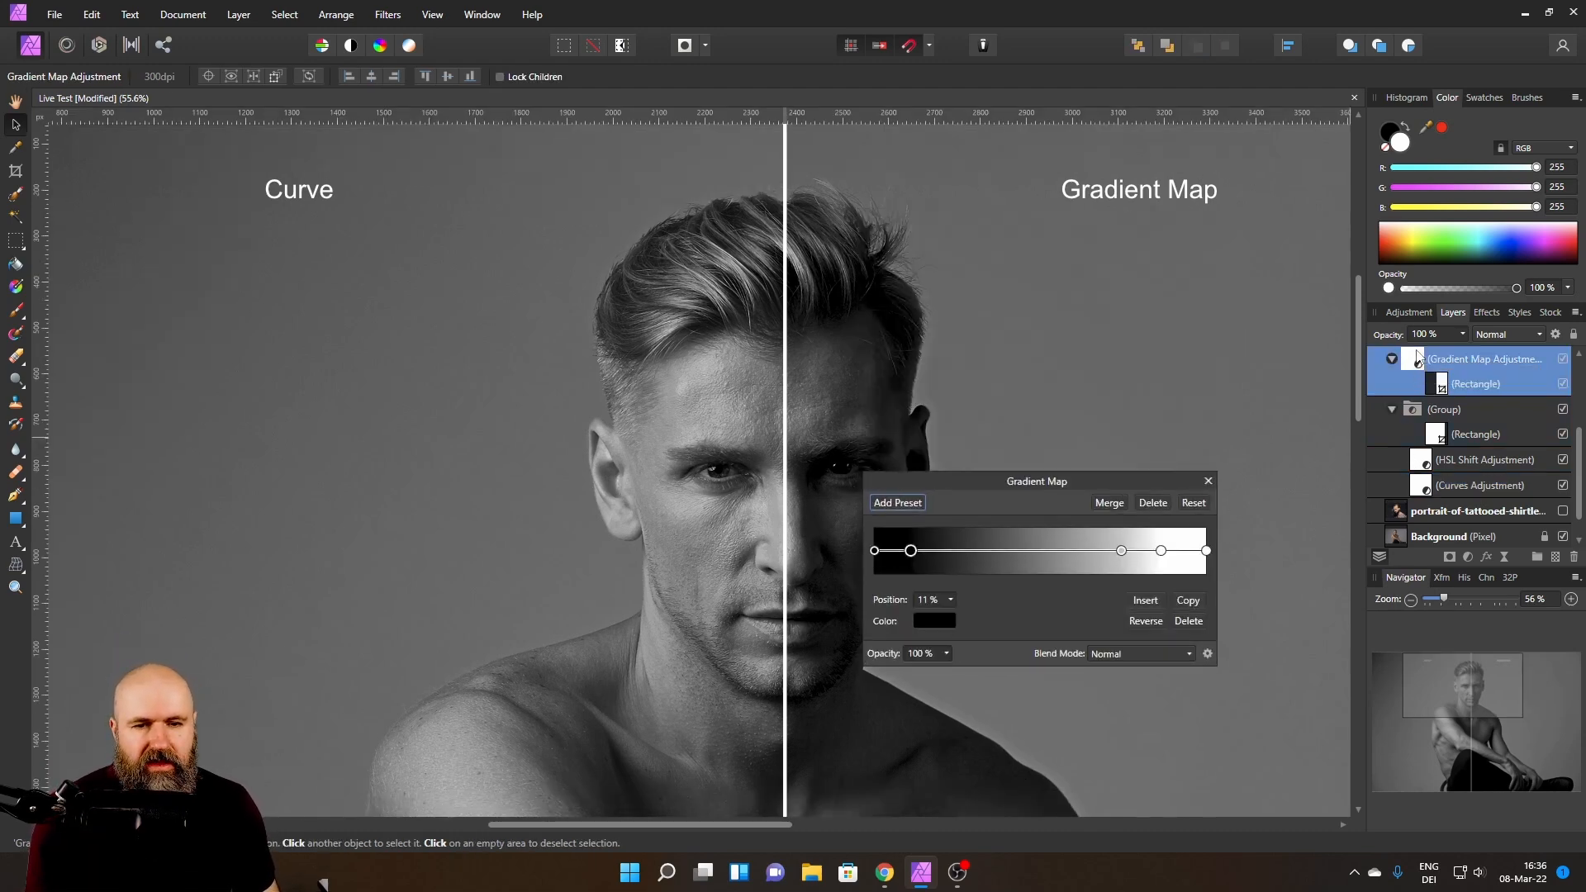
- Try a Gray value of 100 on the gradient stop at 11%, and return it to 0
click(924, 622)
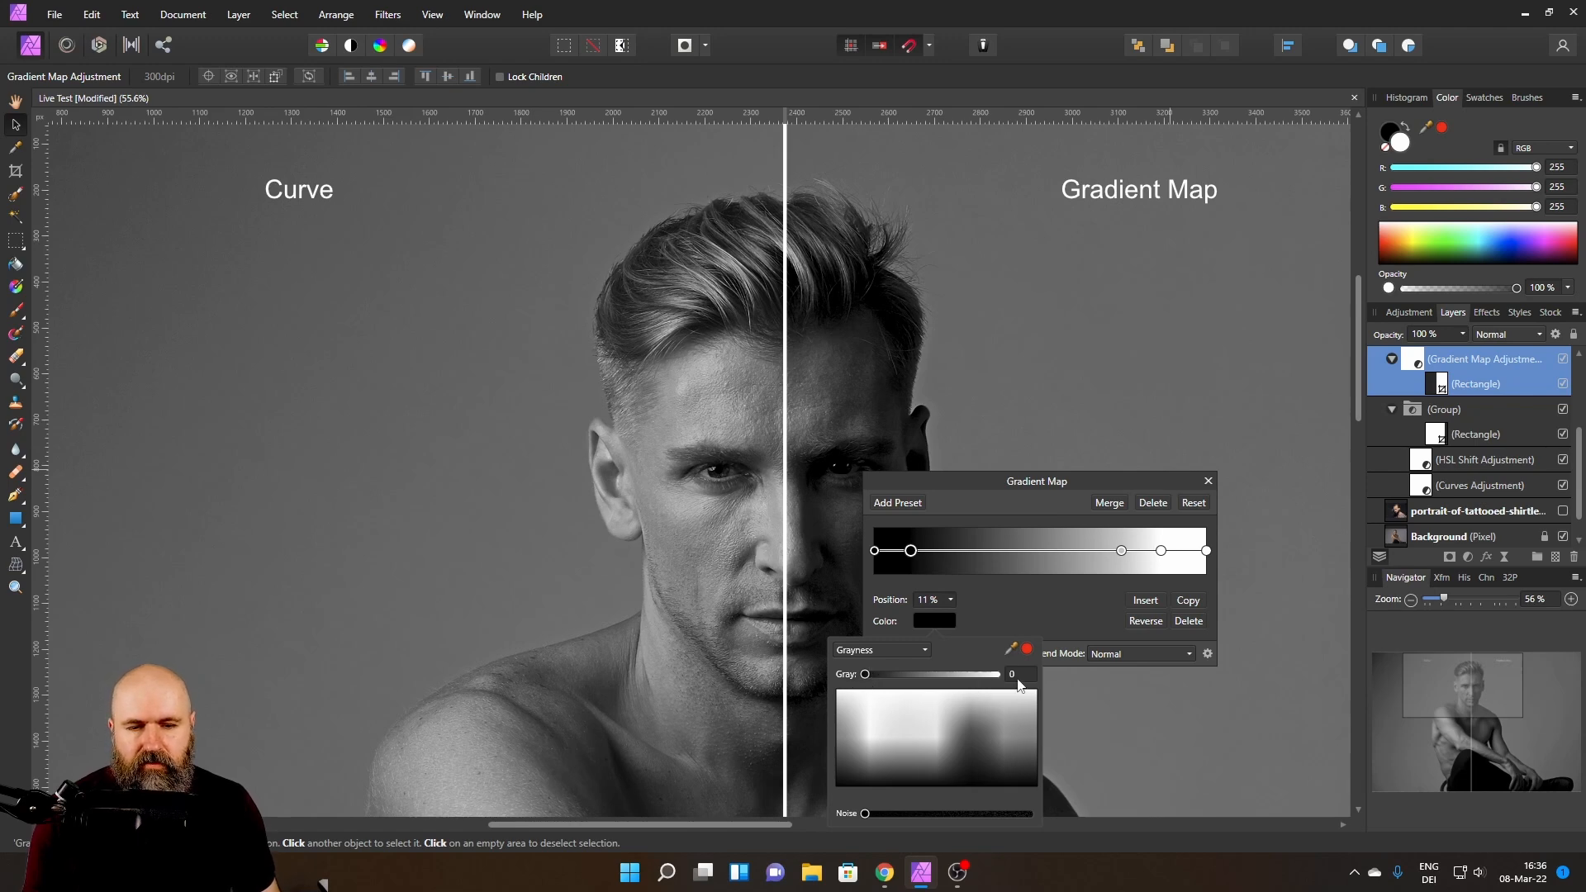
drag(865, 674, 1018, 672)
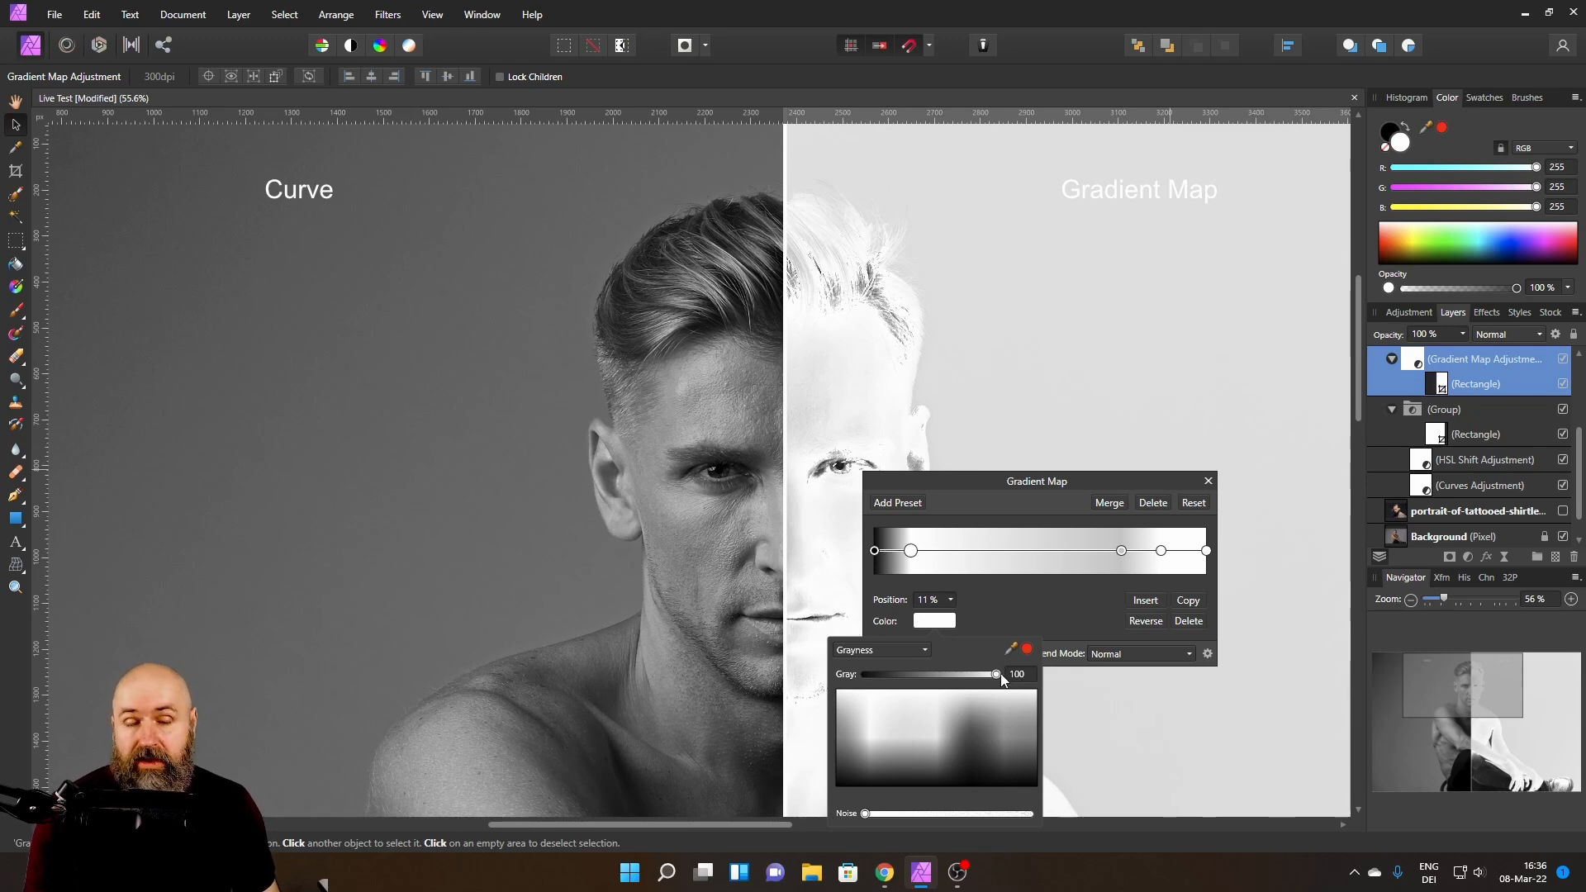
drag(998, 678, 859, 676)
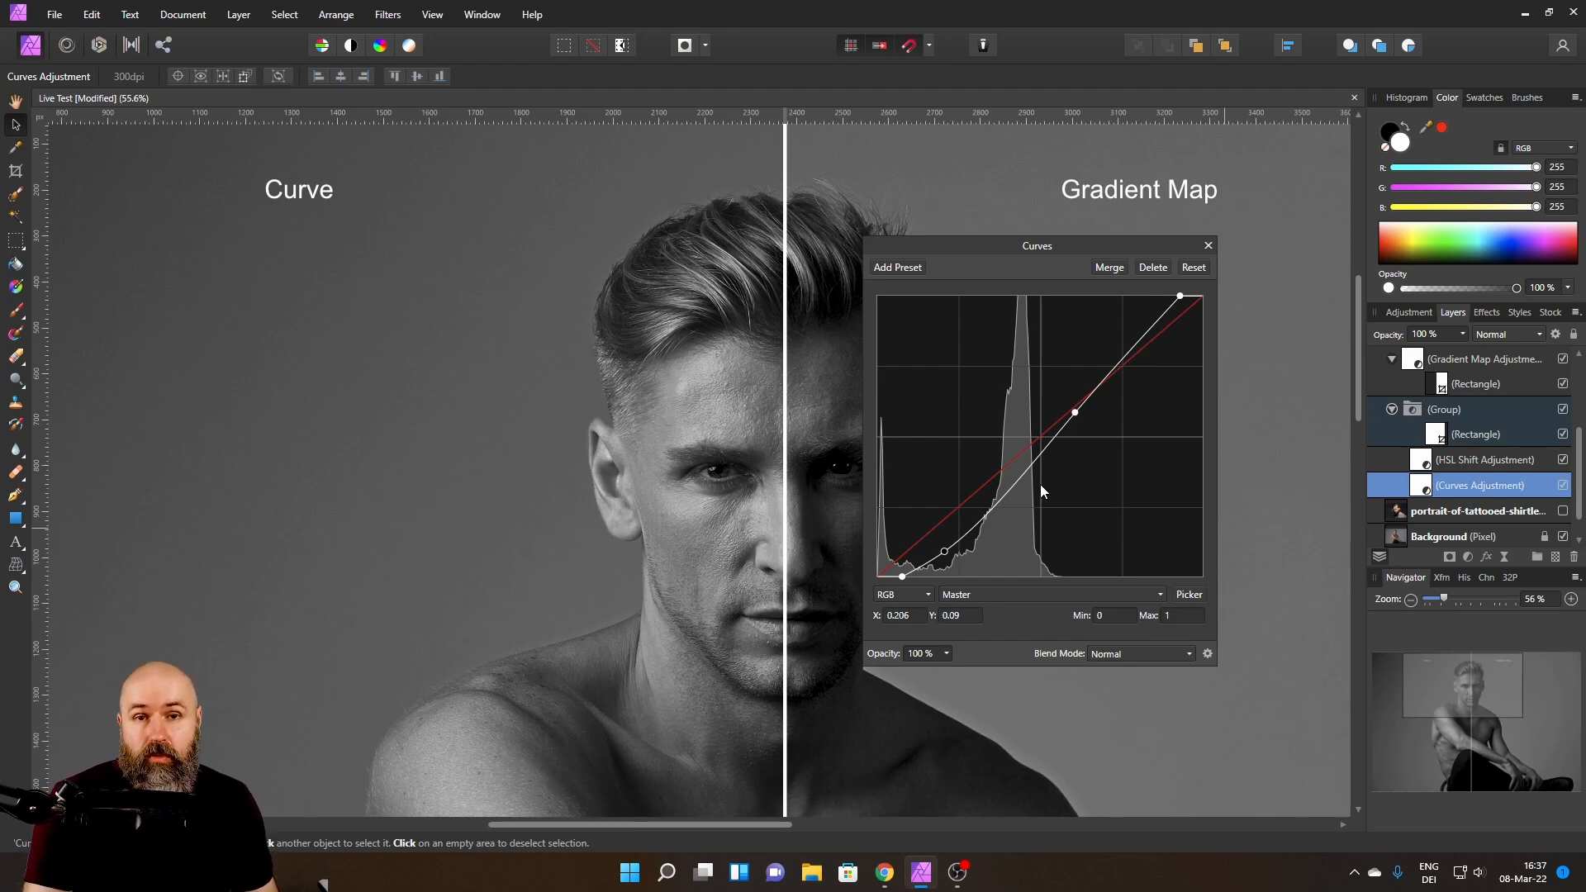
- Add a lower midtone point to the curve, raise it to just below the diagonal, and close the Curves settings
drag(1006, 504, 1013, 473)
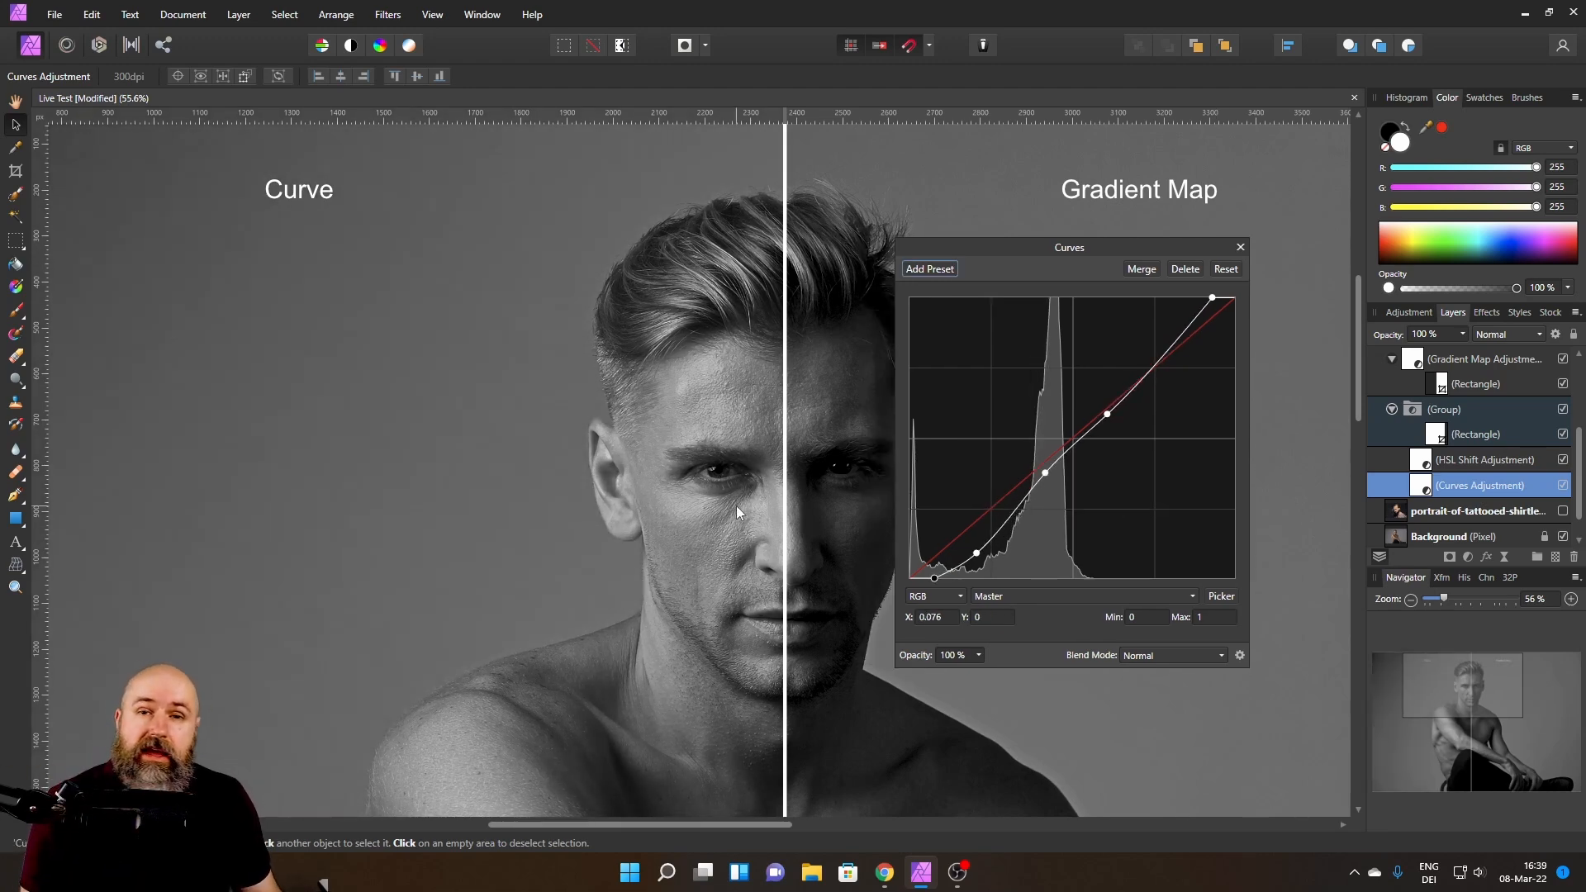
drag(992, 242, 1113, 249)
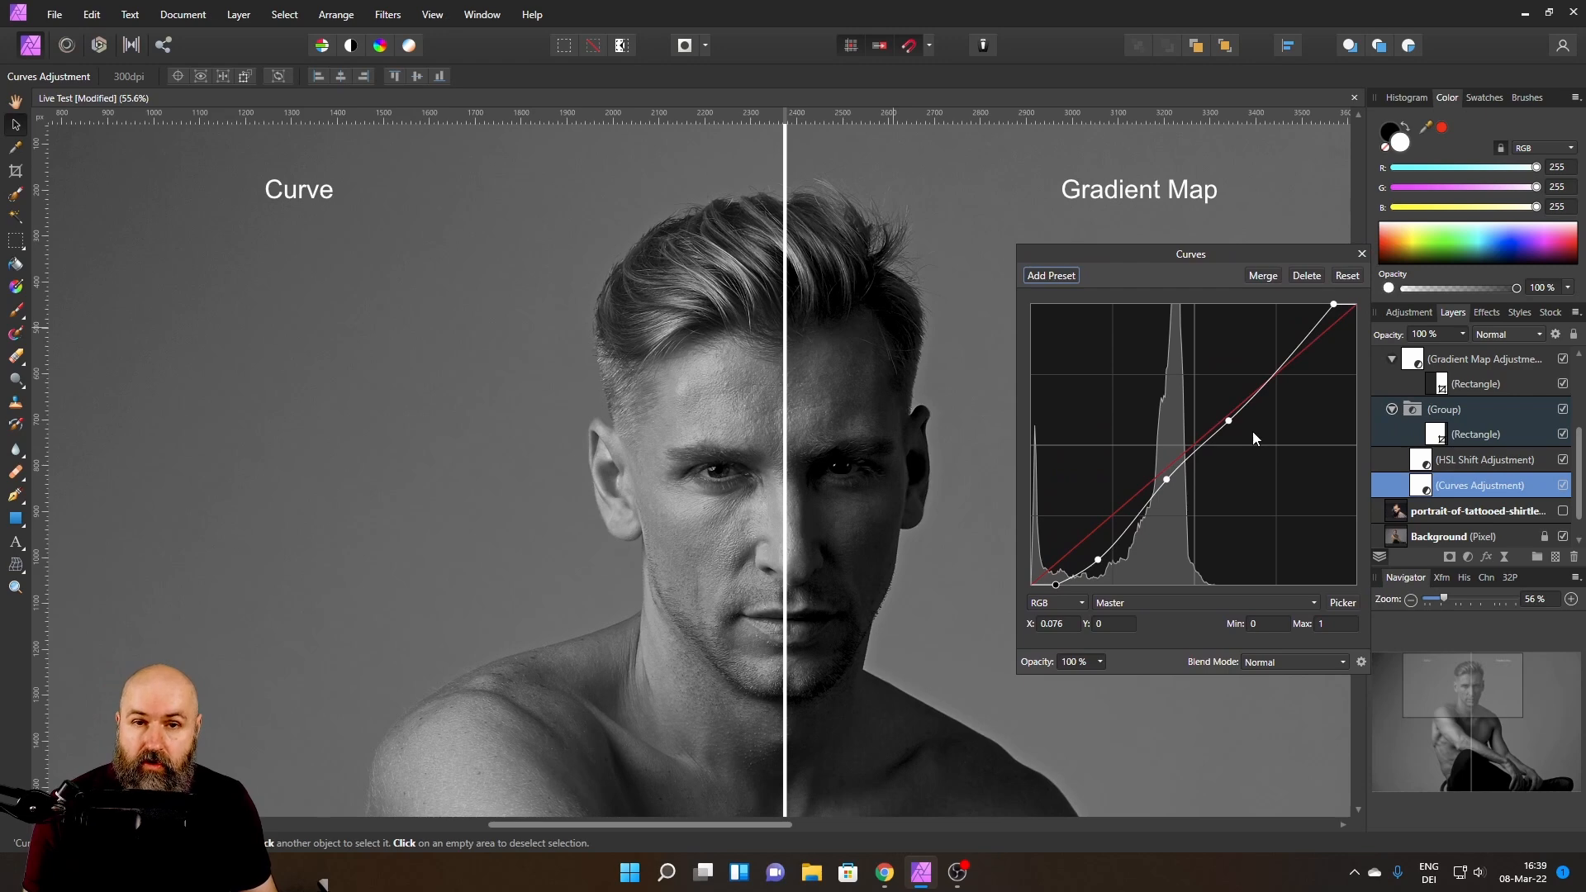
click(1361, 253)
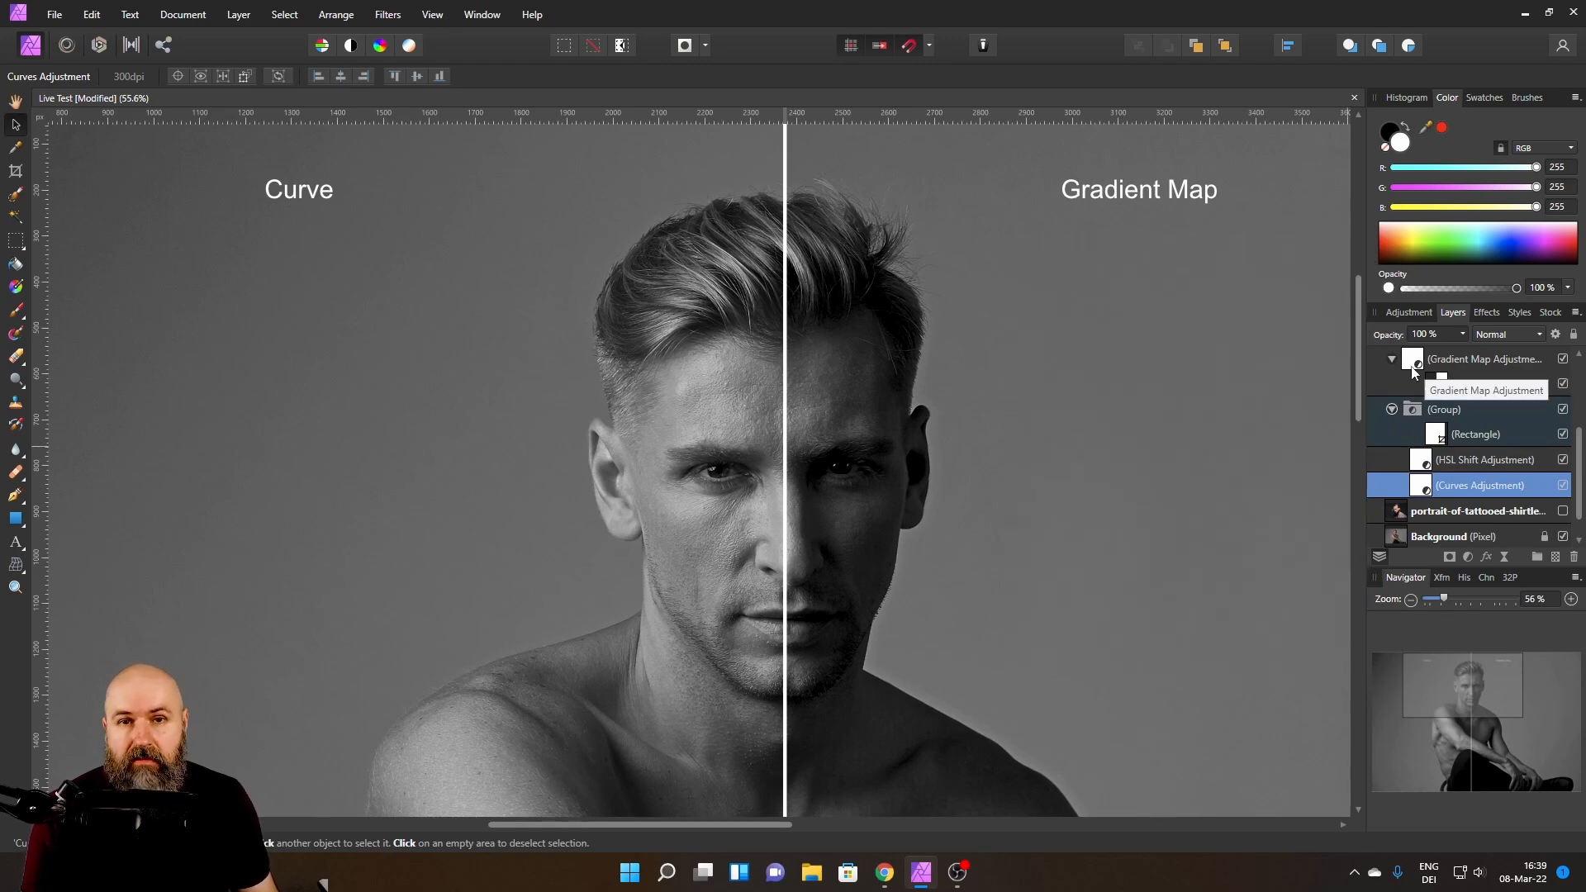
- Open the Gradient Map adjustment with its settings placed clear of the face, and switch to the YouTube Photoshop gradient tutorial in Chrome
double_click(1408, 363)
drag(1126, 488, 1085, 420)
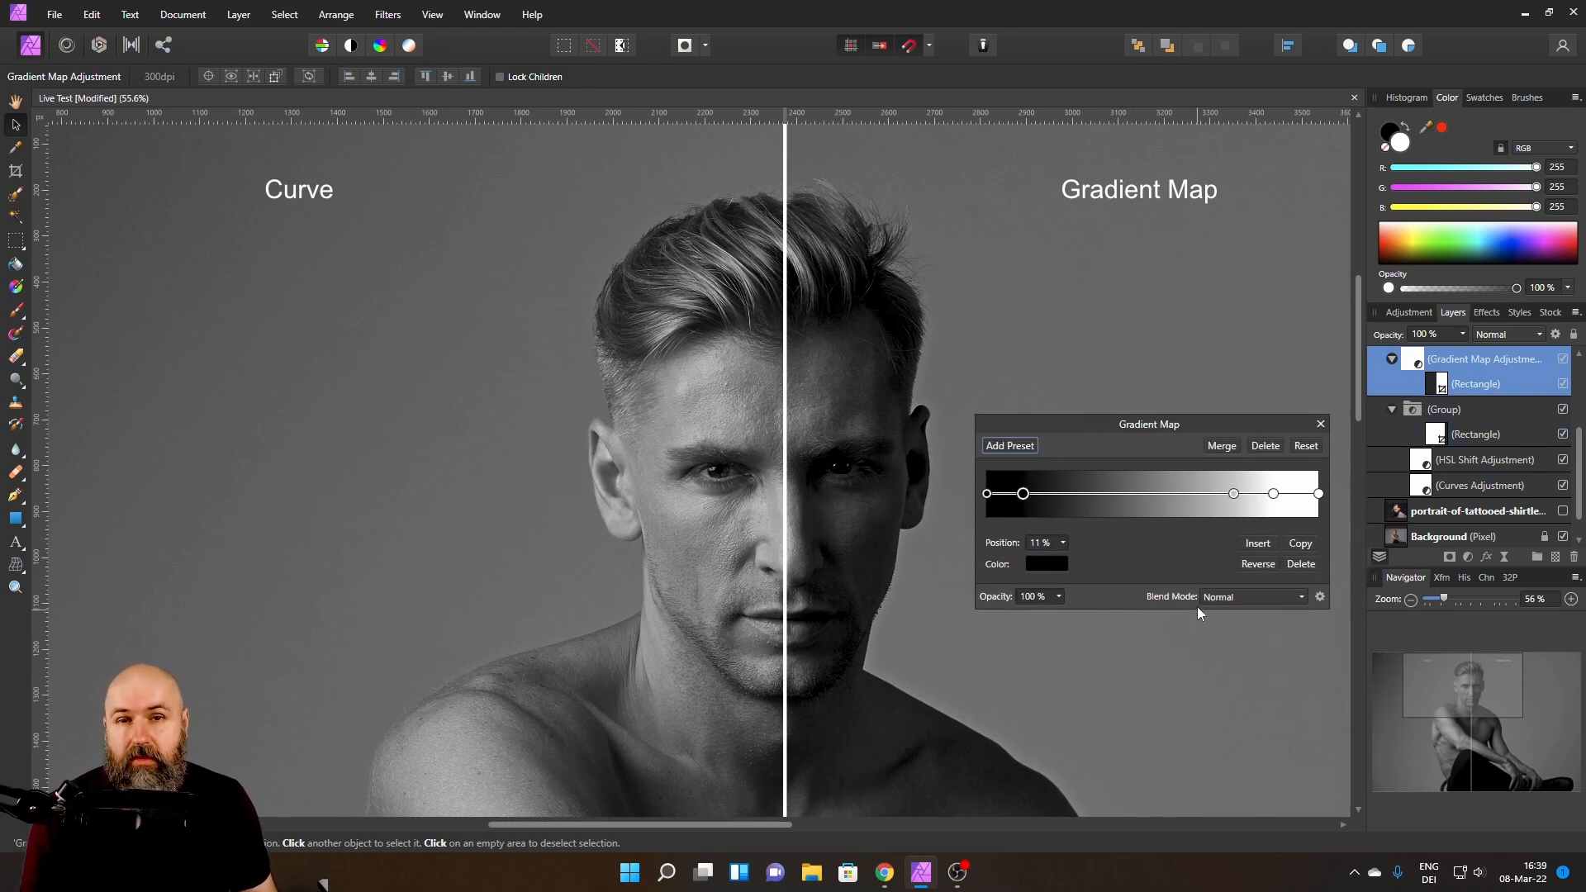
click(885, 874)
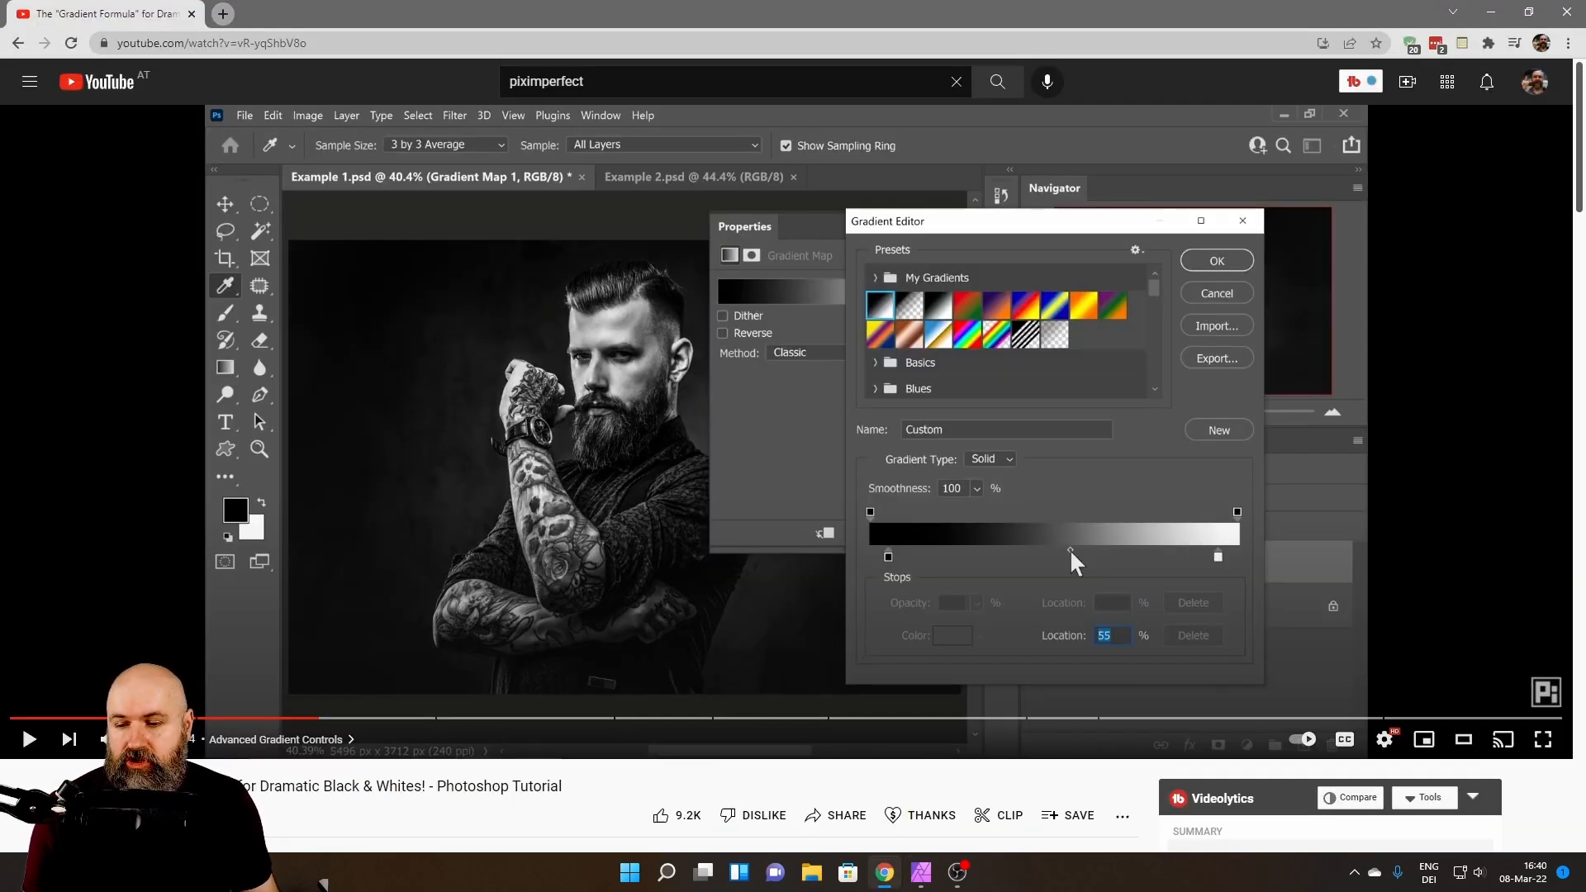